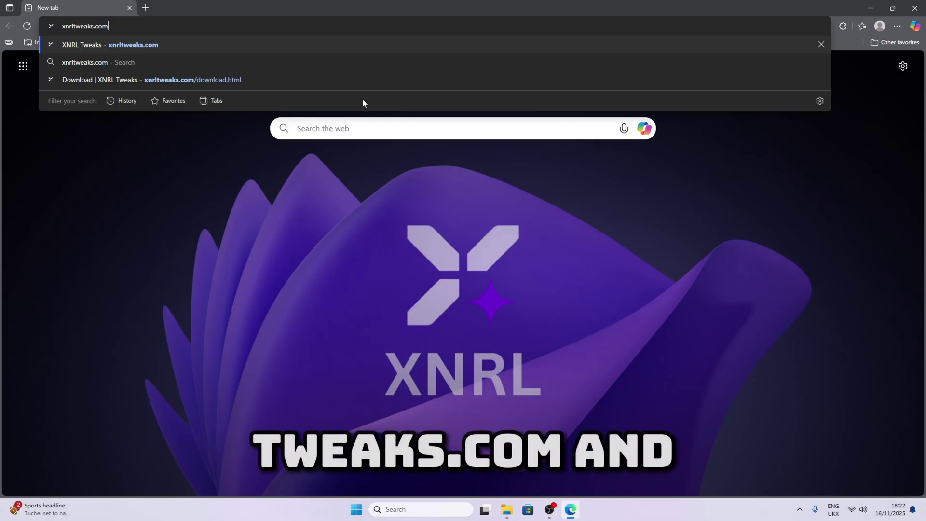
Open xnrltweaks.com and look over its home page
key(Return)
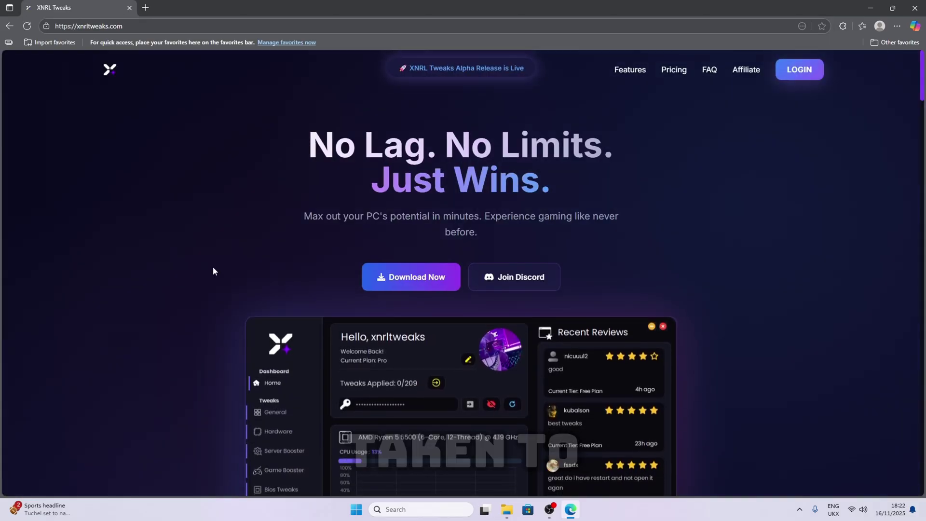
scroll(394, 268, down, 3)
scroll(393, 268, up, 1)
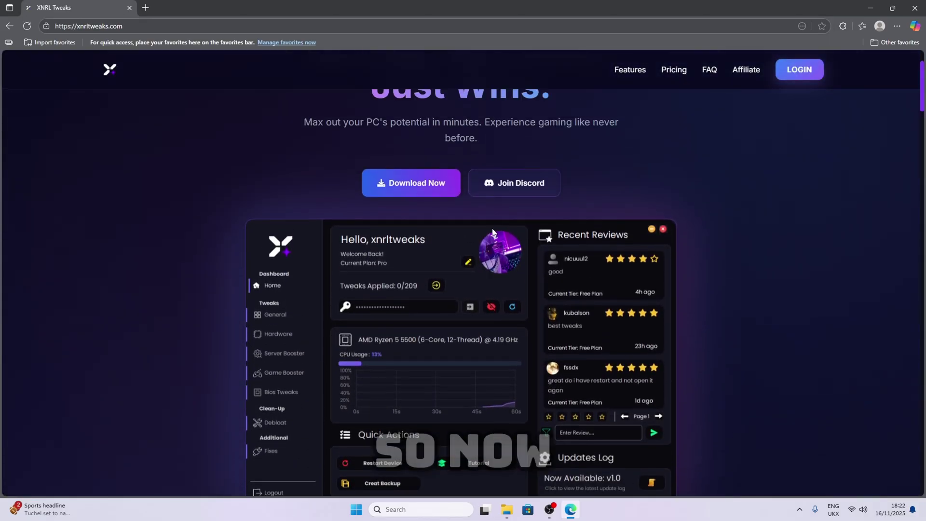
Follow the site's Discord link and accept the invite to the XNRL Tweaks server
scroll(393, 268, down, 1)
click(512, 140)
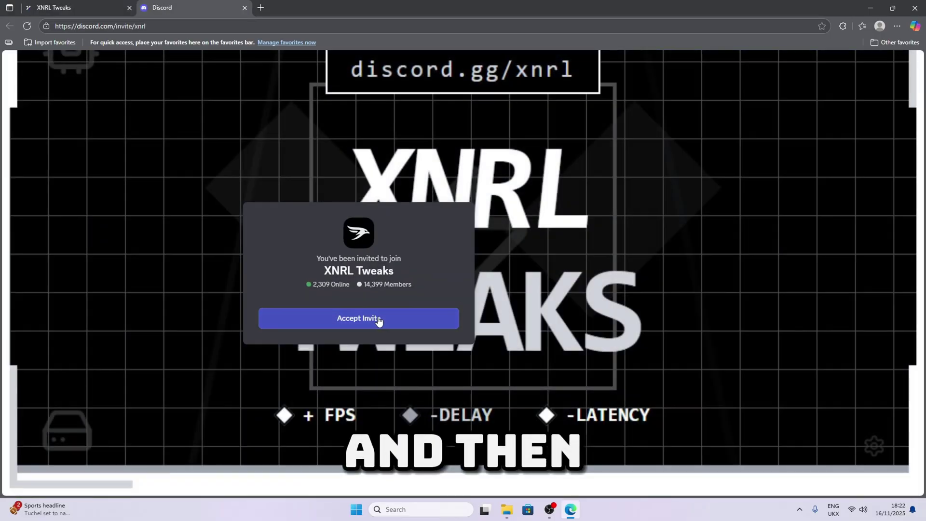
click(415, 324)
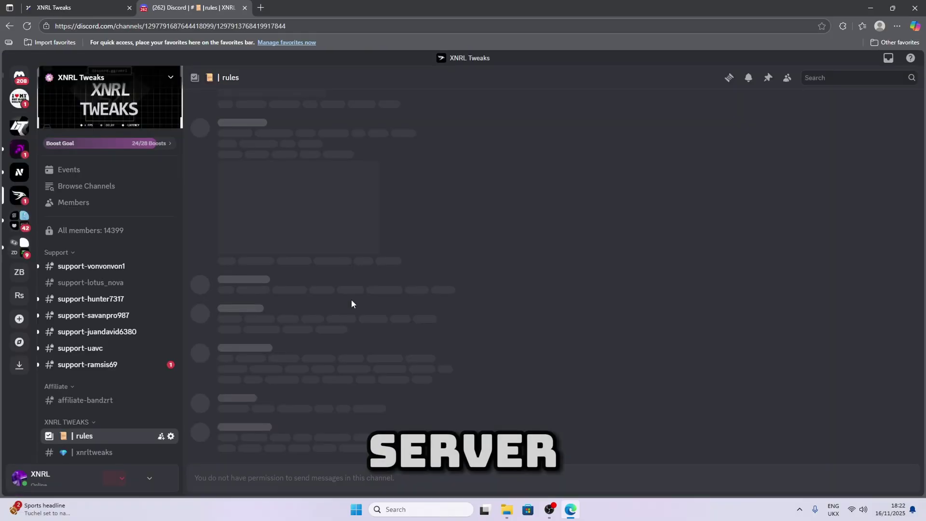
Open the download channel under XNRL FREE TWEAKS in the Discord server
scroll(139, 264, down, 5)
scroll(139, 265, down, 4)
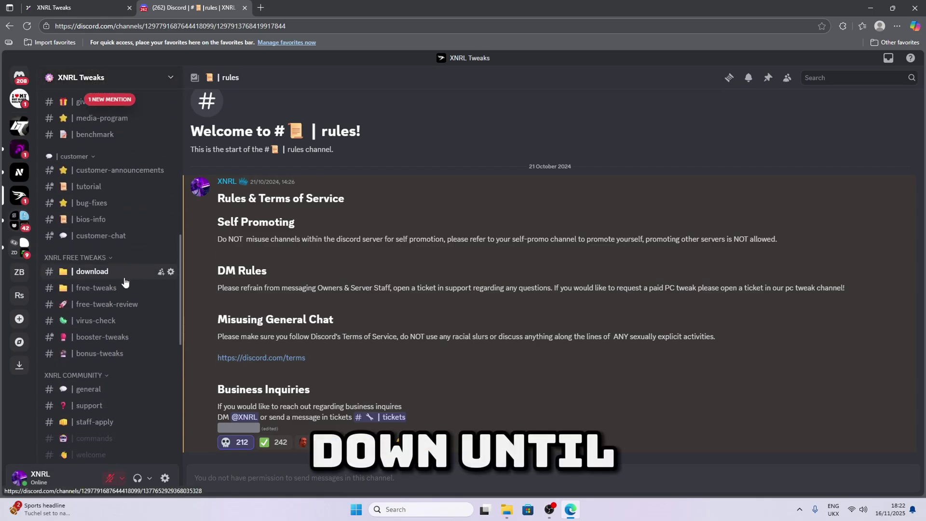
click(92, 223)
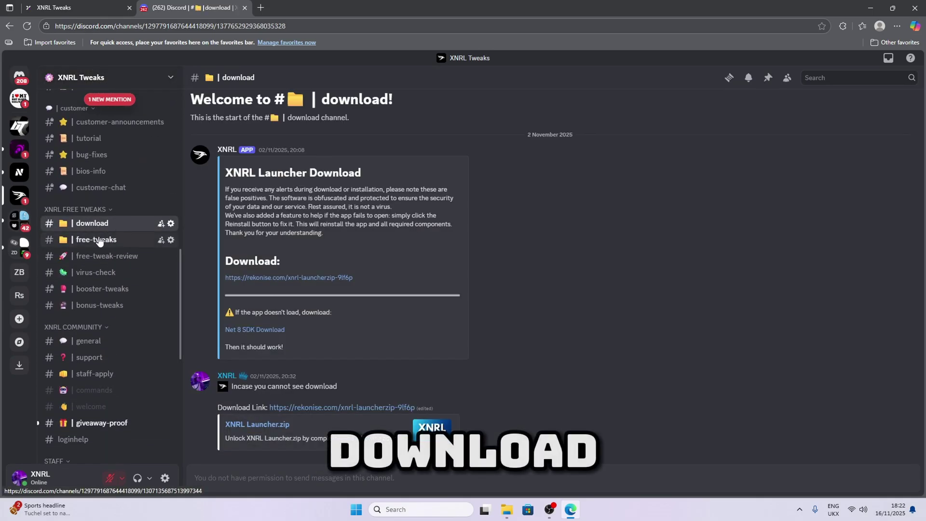
Follow the XNRL Launcher link to Rekonise, give consent and unlock the link to download XNRL Launcher.zip
click(258, 278)
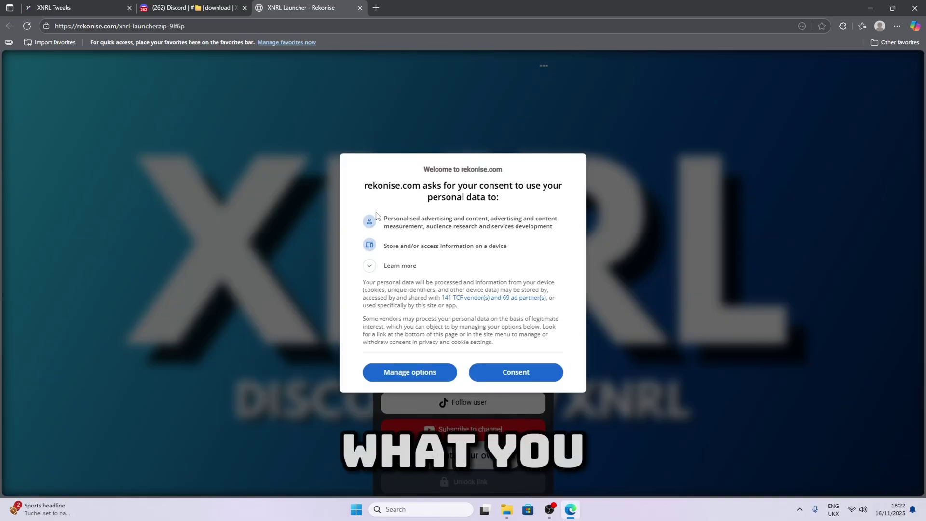
click(516, 372)
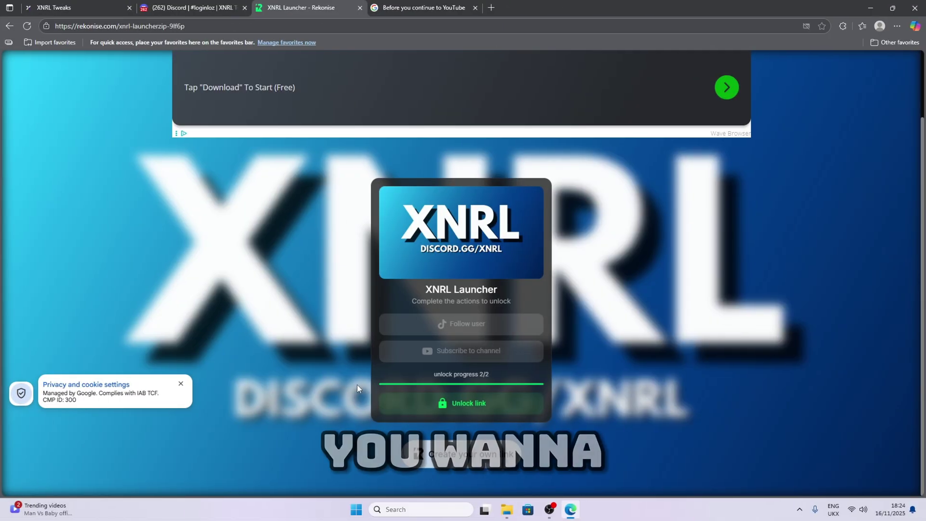
click(470, 403)
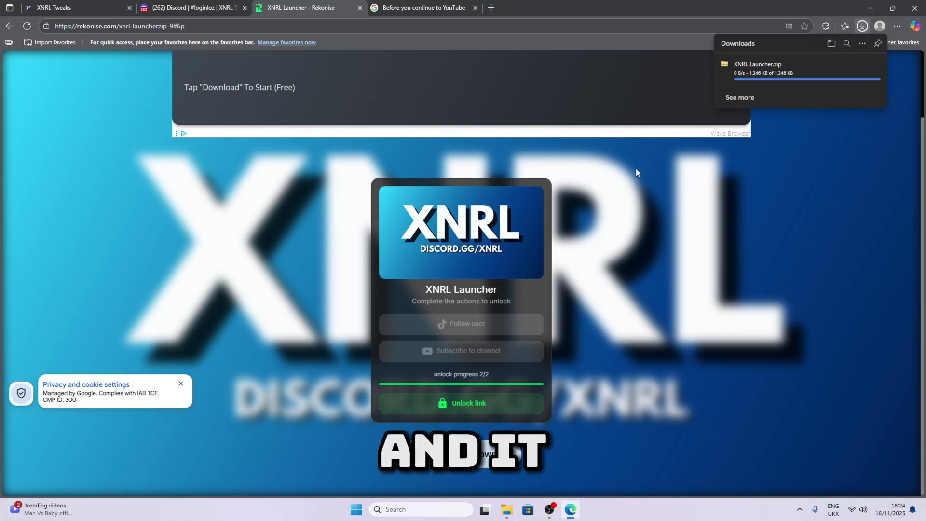
Place the downloaded XNRL Launcher.zip on the desktop and minimize the browser
drag(626, 8, 626, 62)
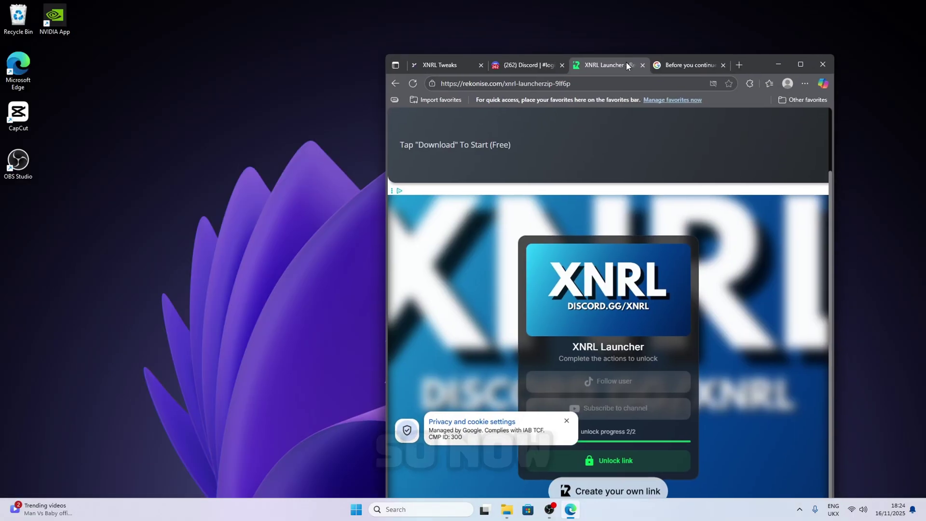
click(806, 86)
click(682, 217)
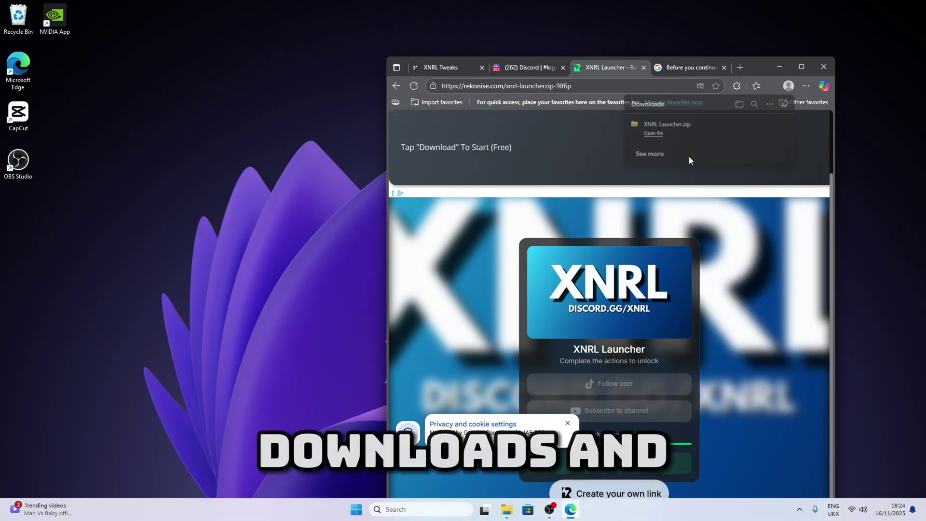
drag(665, 124, 289, 183)
click(779, 68)
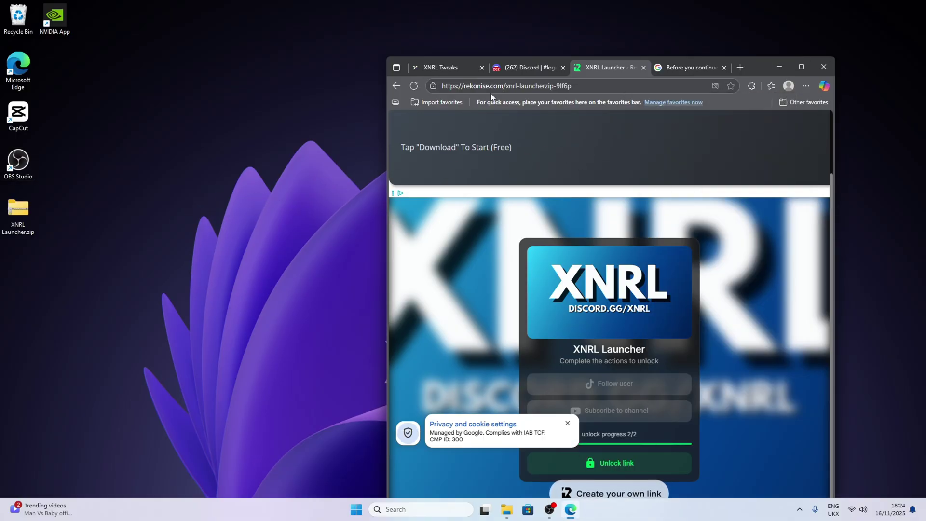
click(779, 68)
Extract XNRL Launcher.zip to a folder on the desktop
right_click(17, 220)
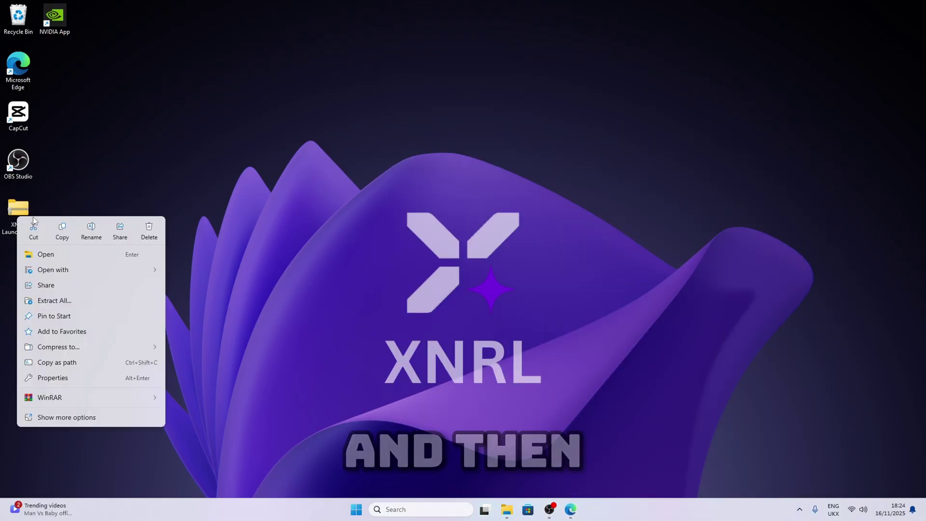
click(42, 299)
click(542, 350)
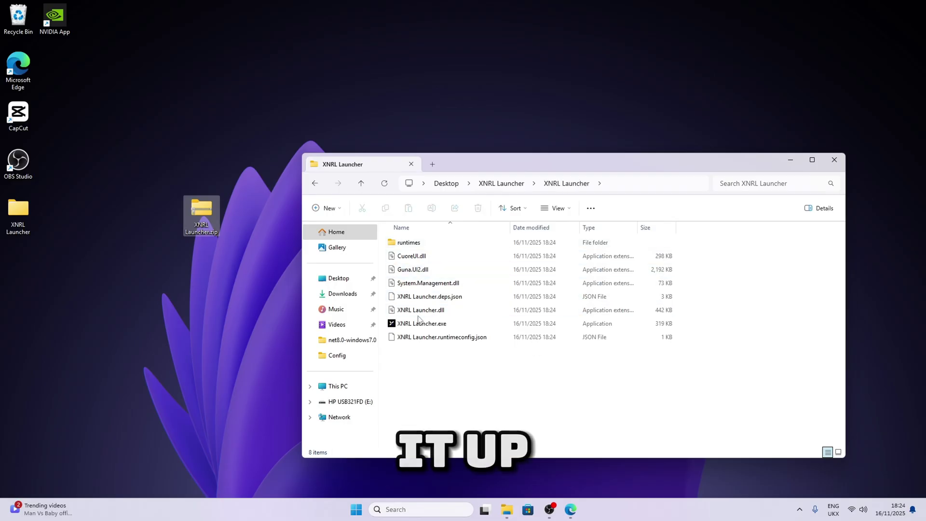
Run XNRL Launcher.exe as administrator and allow it past the SmartScreen block
click(415, 324)
right_click(418, 325)
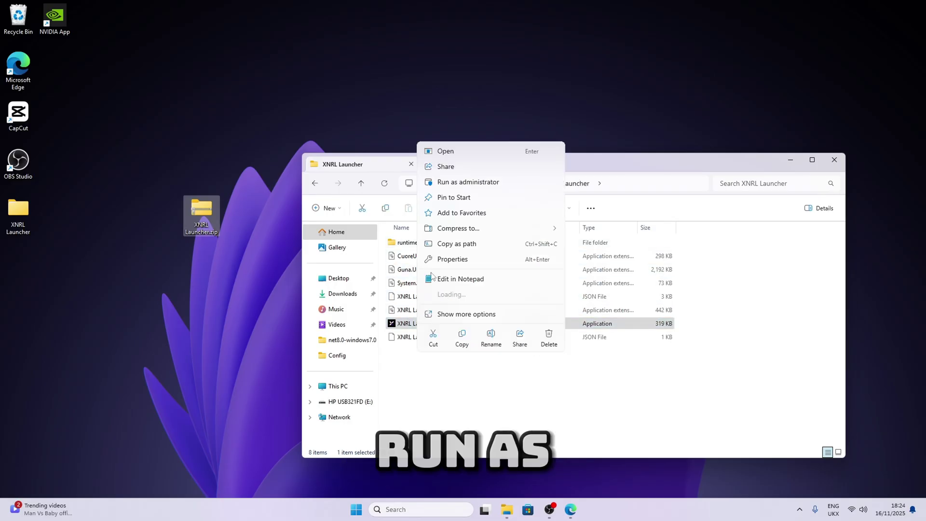
click(466, 183)
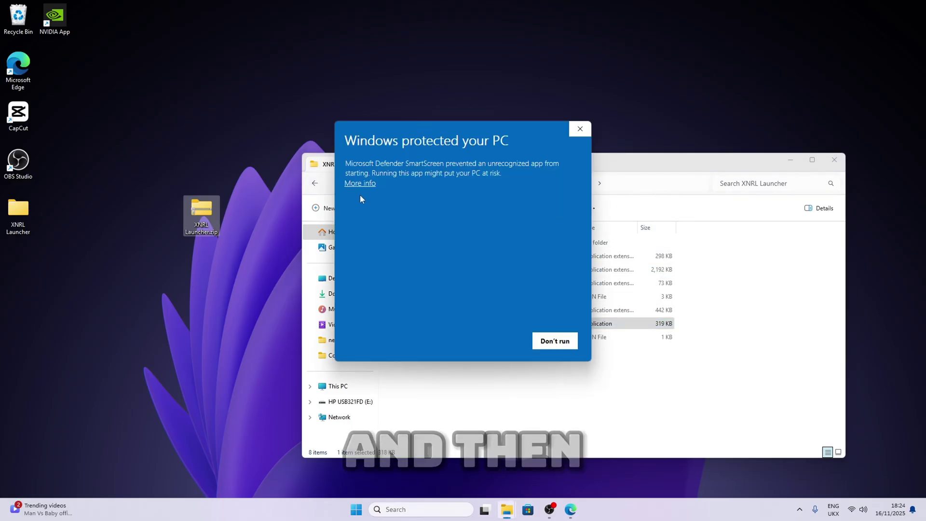
click(365, 183)
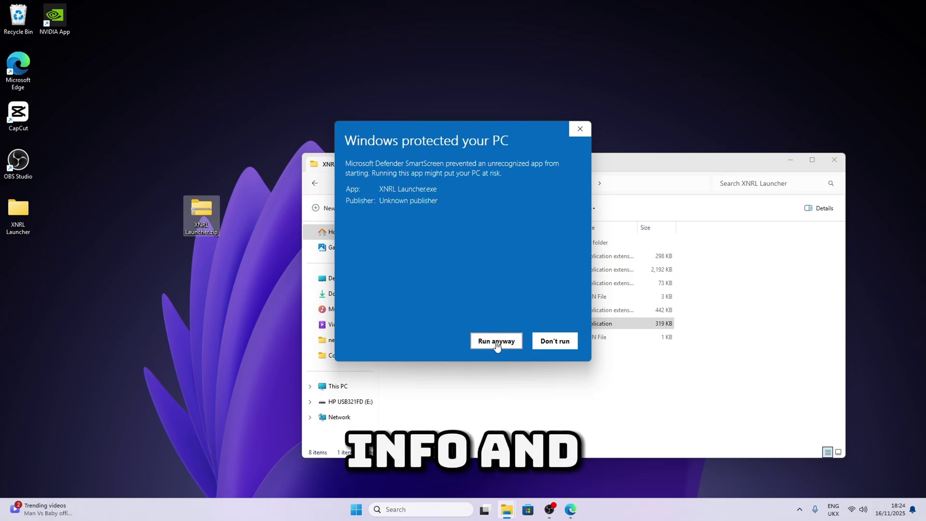
click(497, 341)
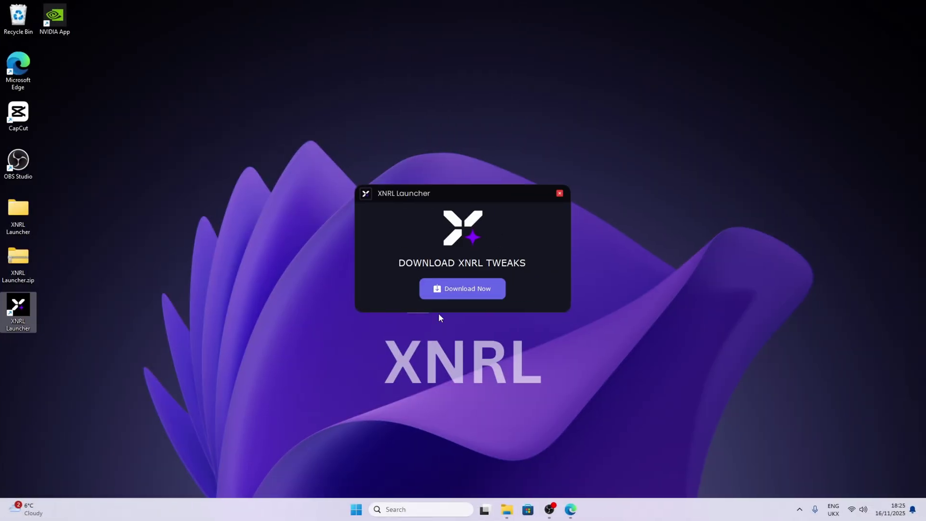
Download XNRL Tweaks through the launcher
click(470, 292)
click(403, 298)
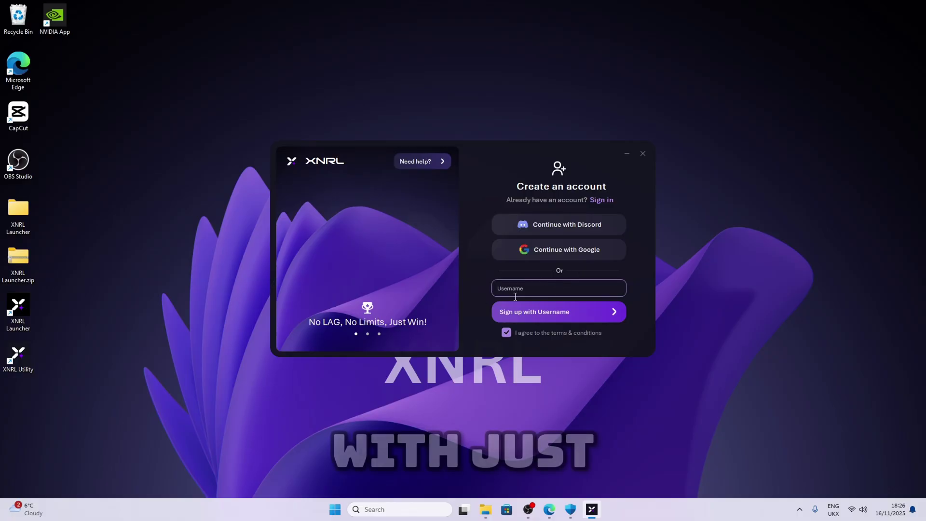
Sign up to XNRL with Discord by authorising XNRL Bot, and acknowledge the successful login
click(529, 288)
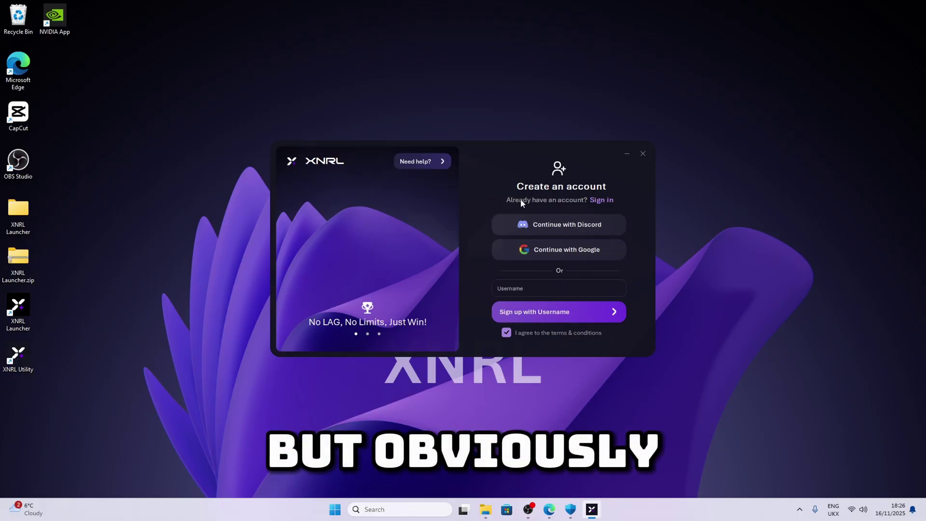
click(568, 223)
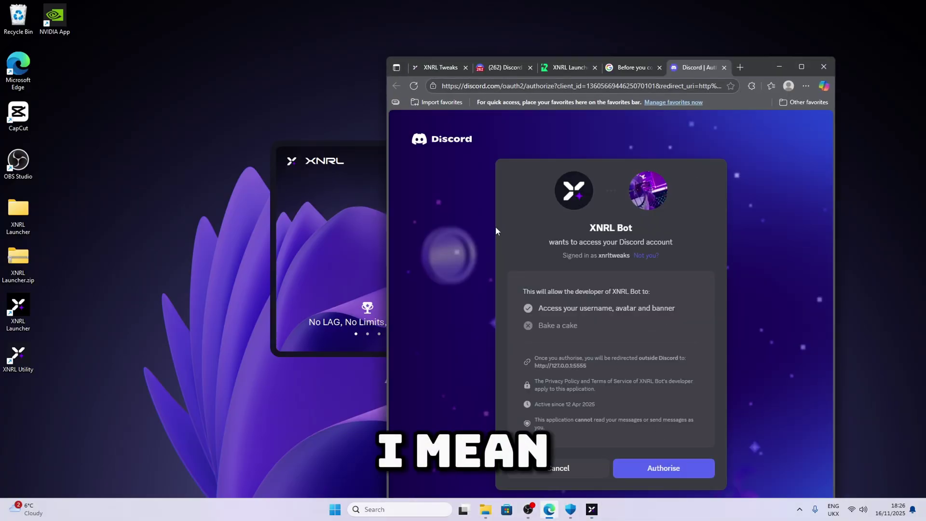
click(680, 475)
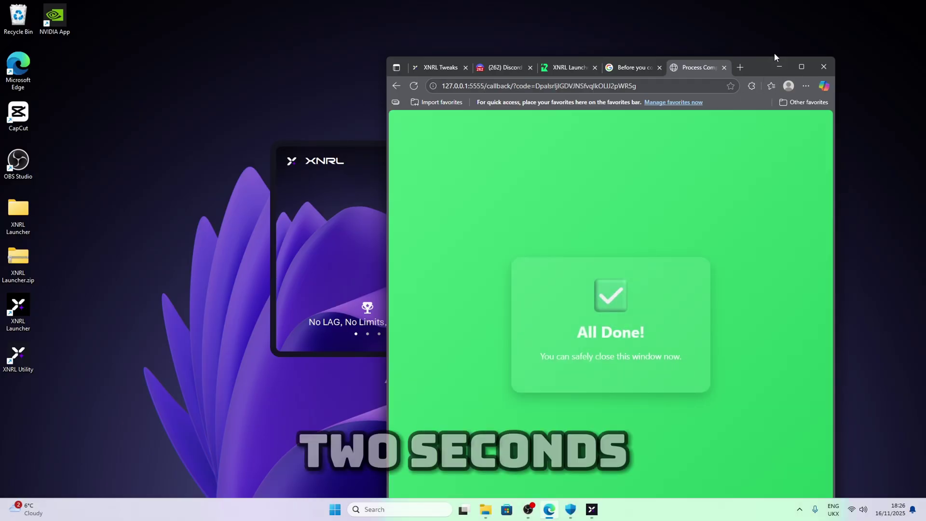
click(776, 58)
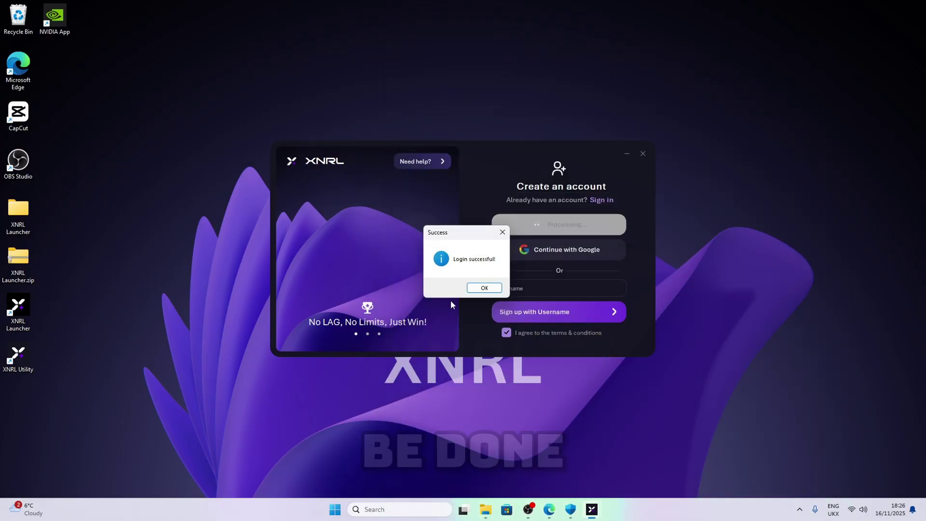
click(485, 288)
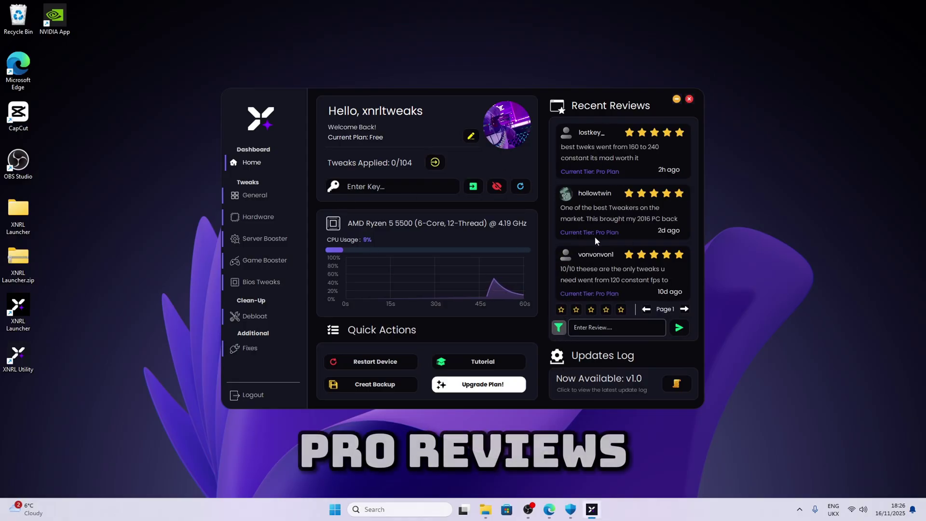
Browse the pages of recent reviews on the XNRL dashboard
click(685, 310)
click(685, 310)
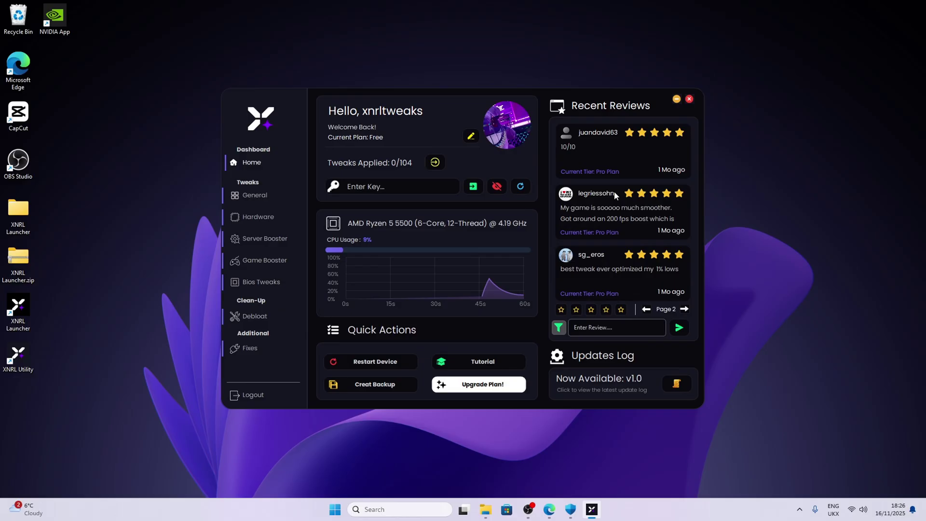
click(646, 310)
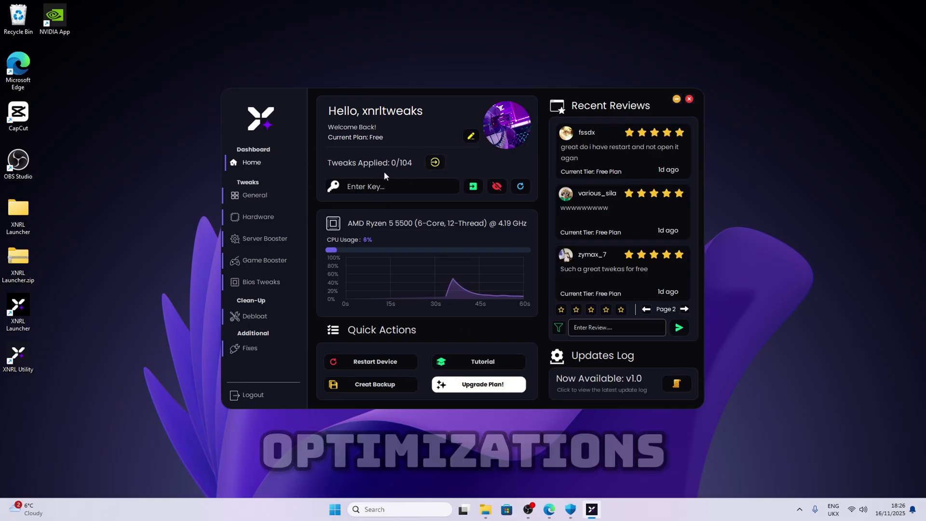
Open the General tweaks and look through the full list of Windows tweaks
click(435, 163)
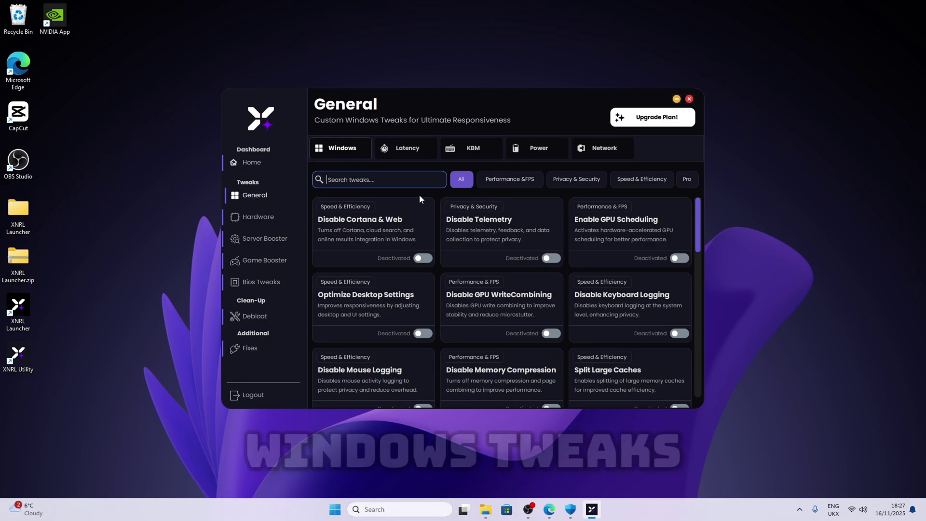
scroll(408, 224, down, 10)
scroll(407, 229, up, 10)
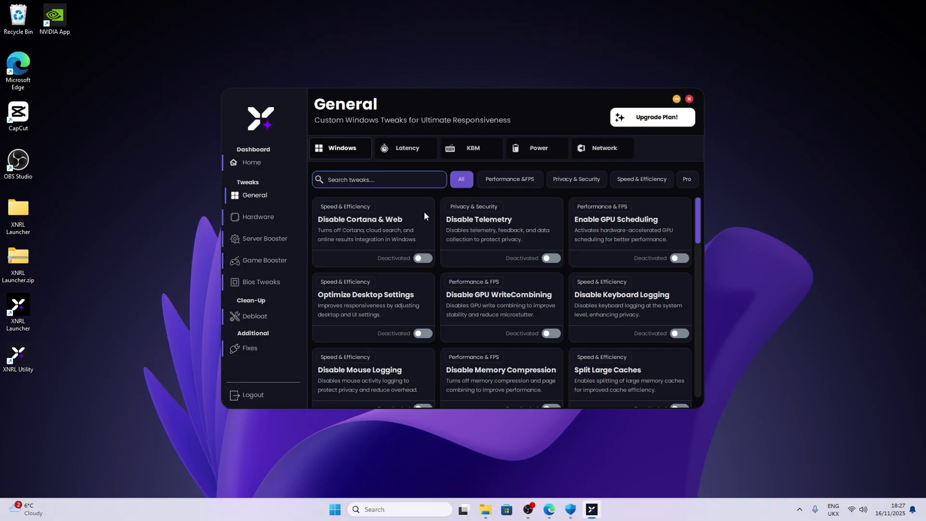
scroll(424, 216, down, 10)
scroll(450, 245, up, 10)
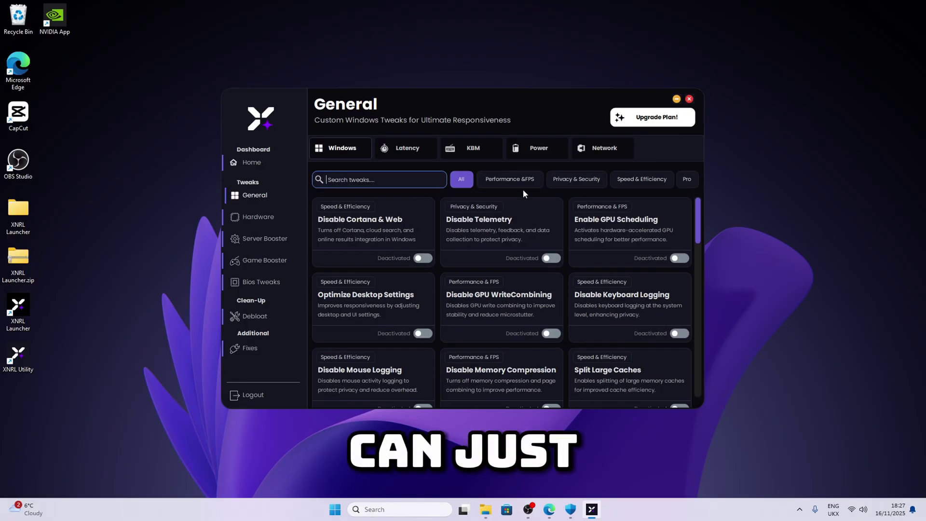
View the Windows tweaks filtered by Performance & FPS, Privacy & Security, and Speed & Efficiency
click(510, 182)
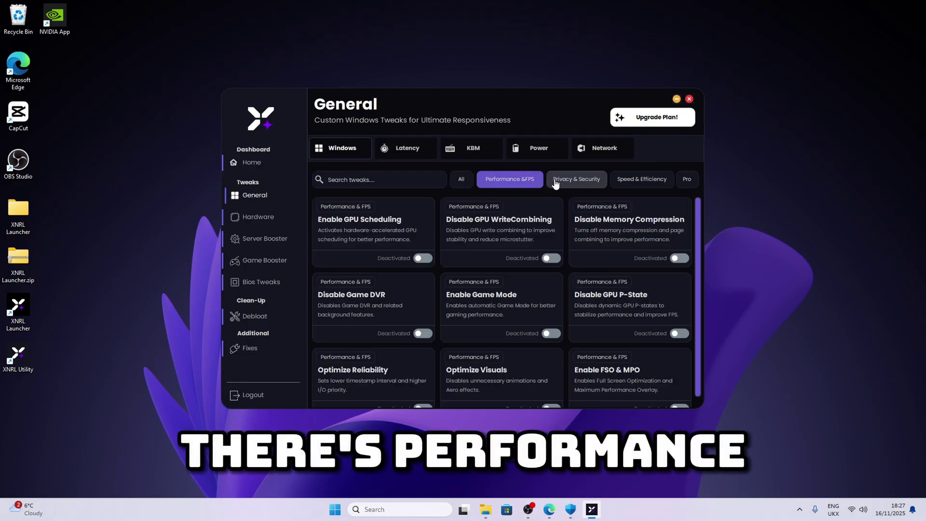
click(562, 182)
click(619, 183)
scroll(620, 184, down, 3)
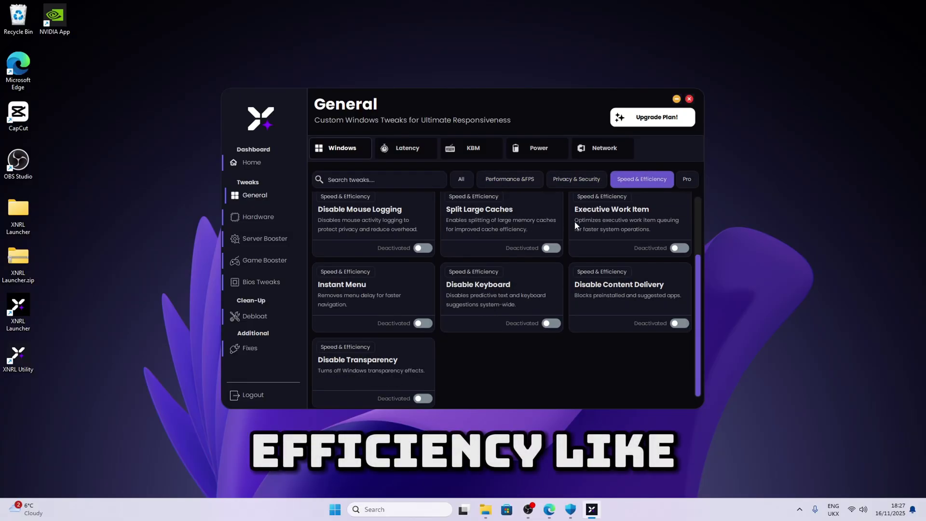
scroll(575, 241, up, 3)
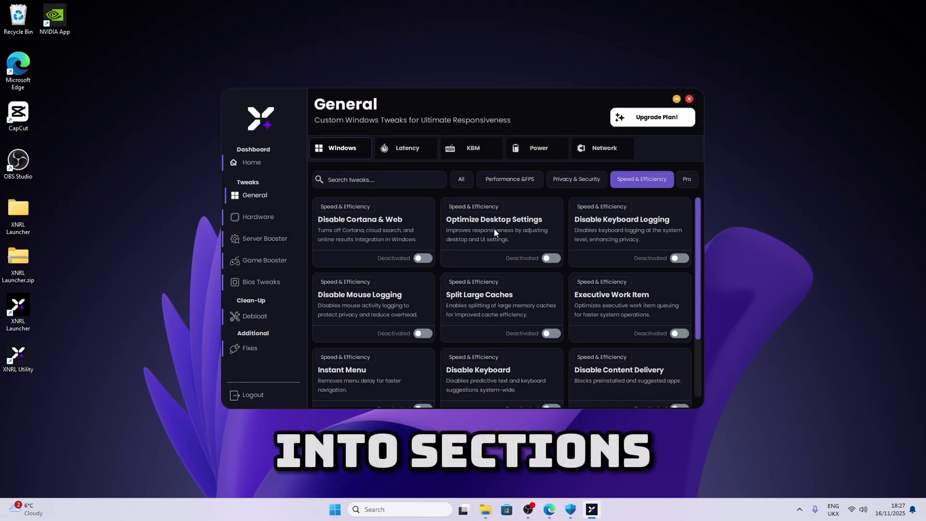
Activate the free Windows tweaks under Performance & FPS, Privacy & Security, and Speed & Efficiency, leaving Disable Spotlight, Tailored Experiences and Content Delivery off
click(503, 179)
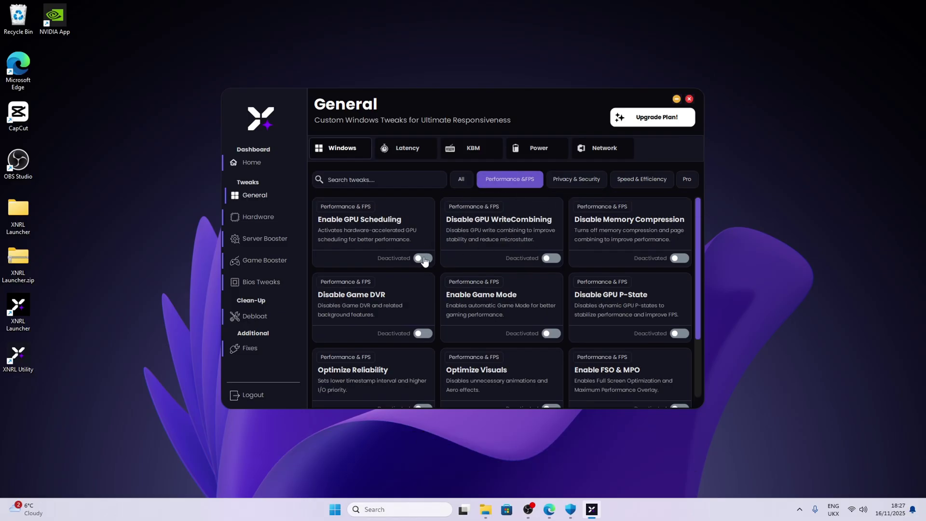
scroll(580, 325, down, 1)
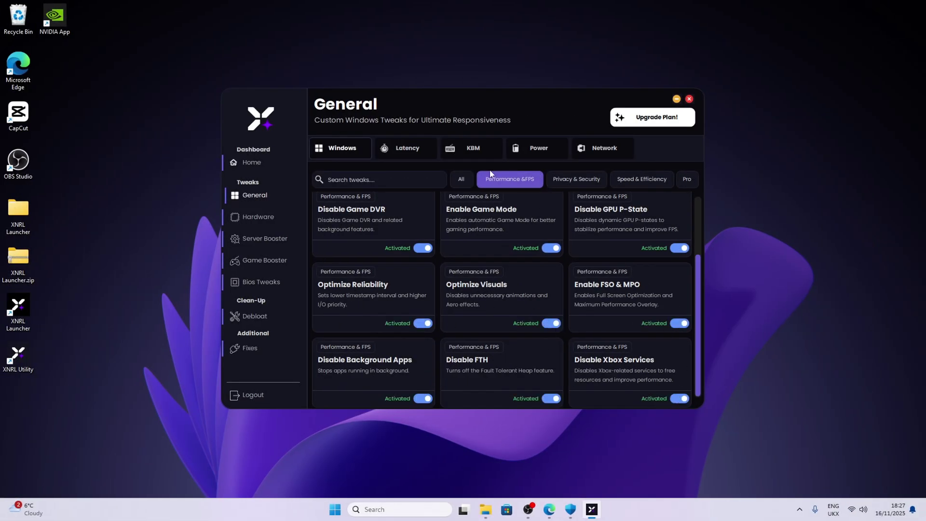
click(576, 179)
scroll(556, 351, down, 3)
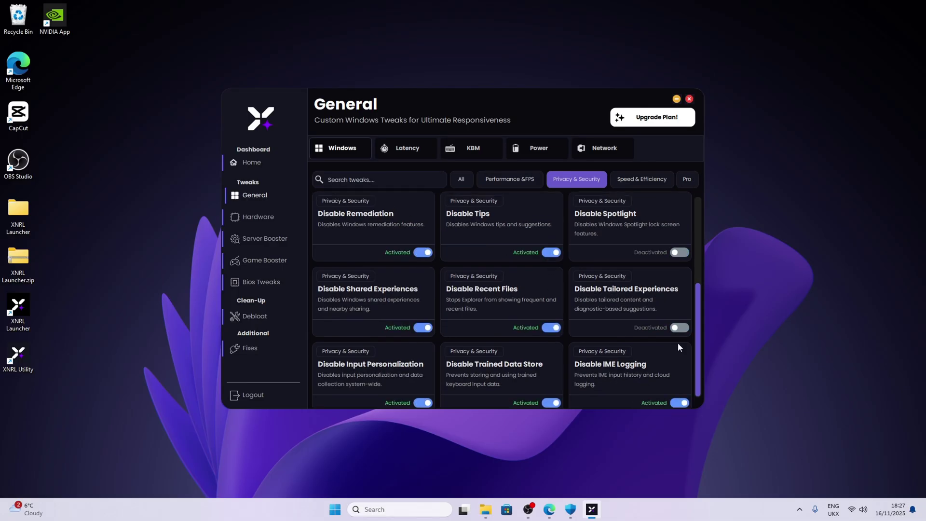
scroll(615, 333, up, 3)
click(641, 179)
scroll(543, 337, down, 2)
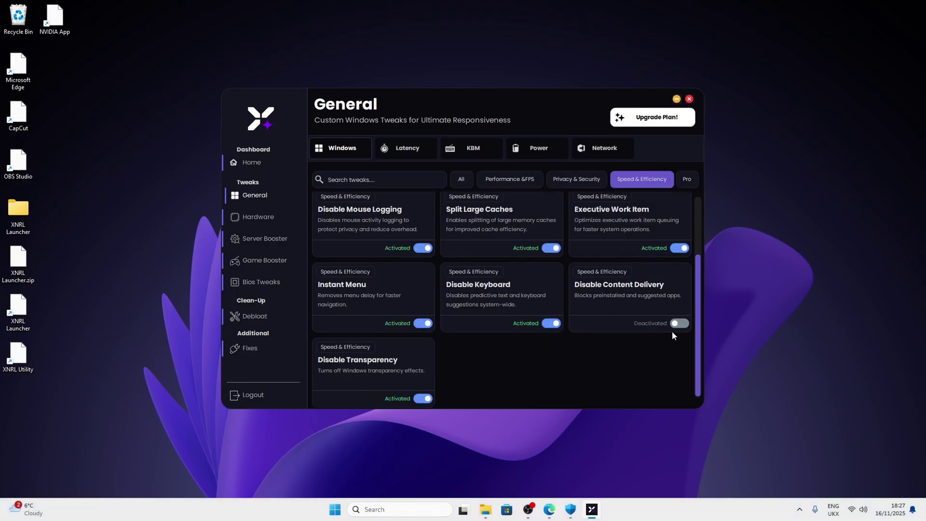
Show the Pro tweaks and look through them under Speed & Efficiency, Privacy & Security, and the full list
click(687, 179)
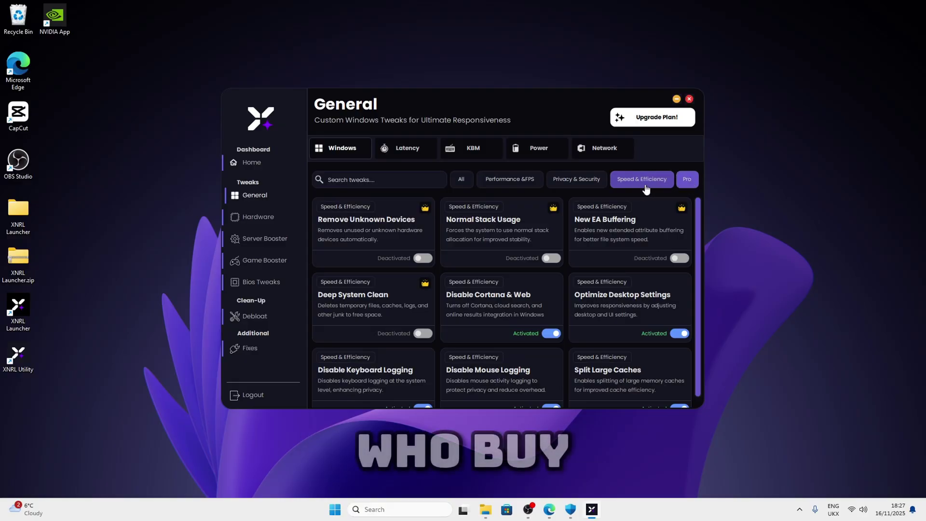
click(588, 176)
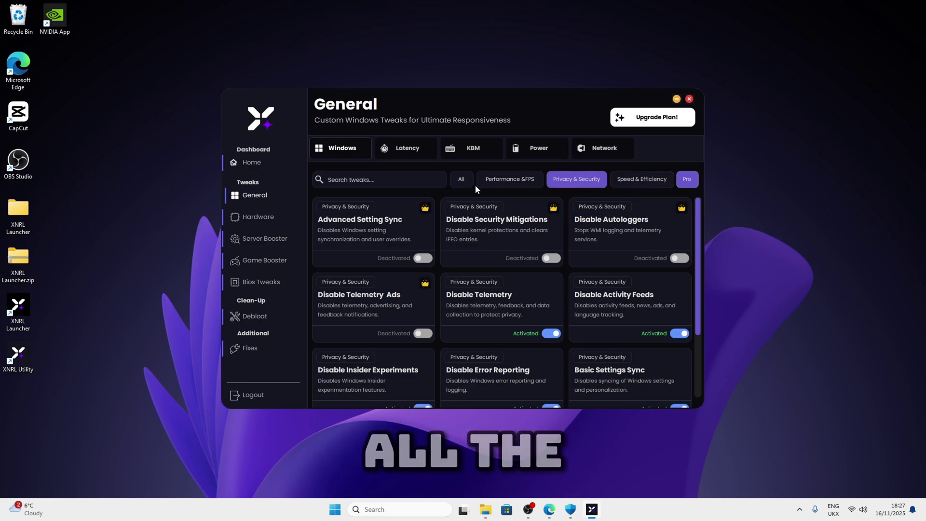
click(461, 179)
scroll(496, 236, down, 3)
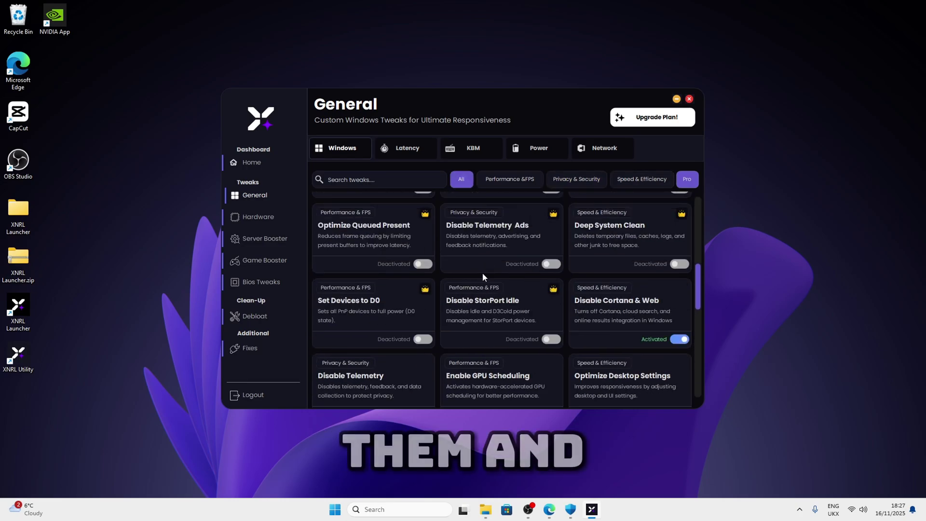
scroll(512, 303, up, 5)
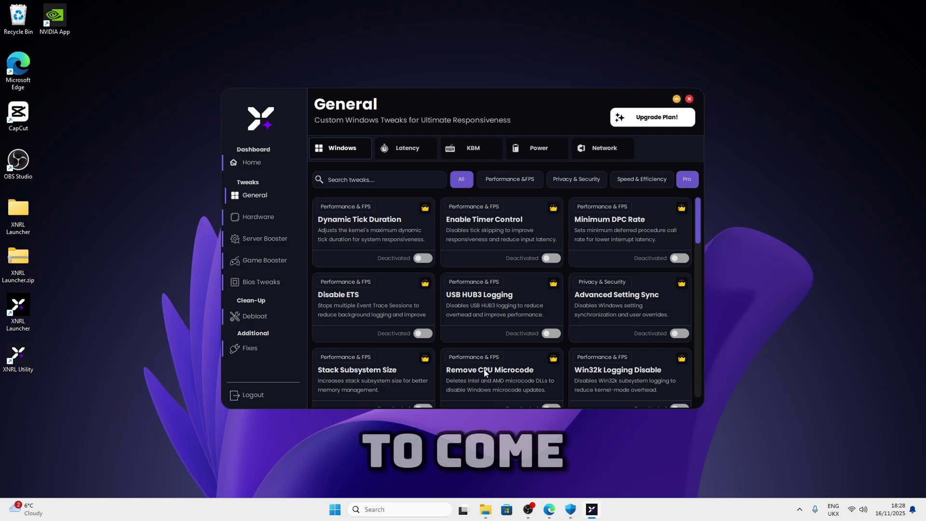
scroll(594, 340, down, 10)
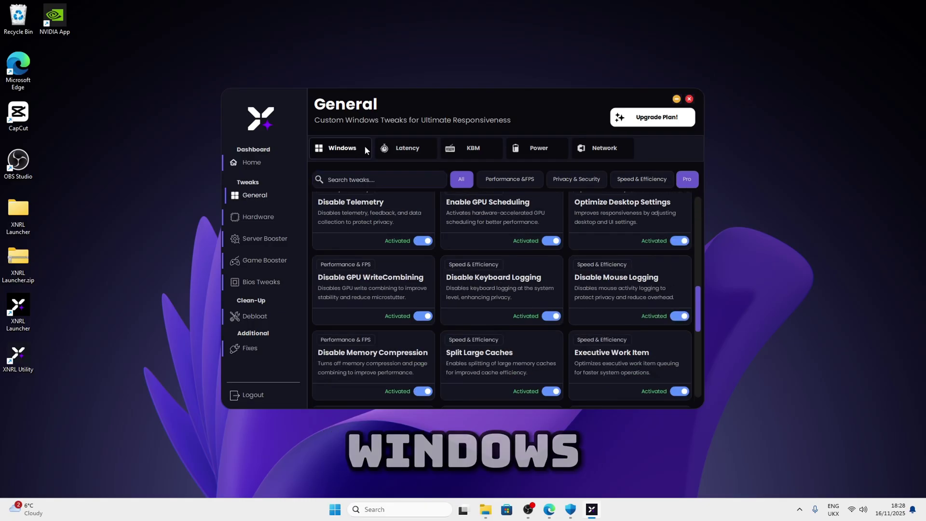
Look through the Latency tweaks and apply the System Latency timer resolution with its slider at maximum
click(405, 148)
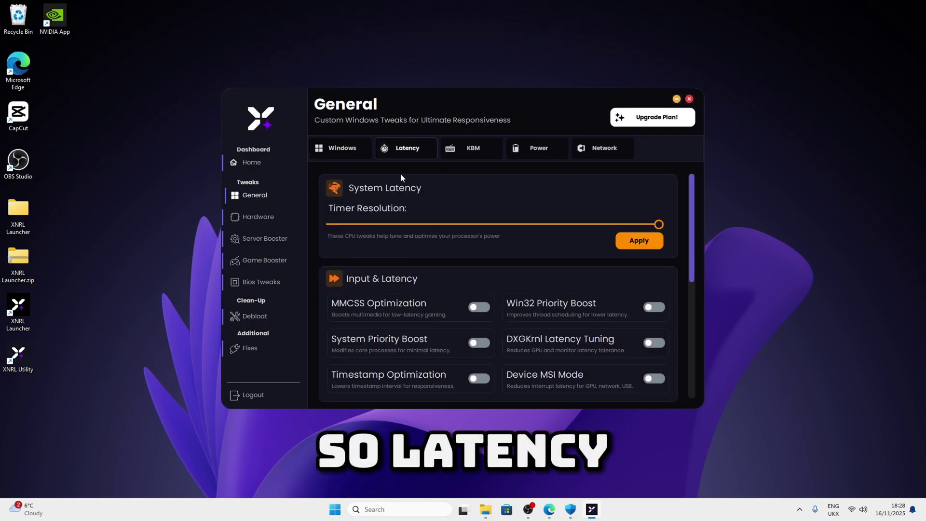
scroll(406, 241, down, 3)
scroll(419, 231, up, 3)
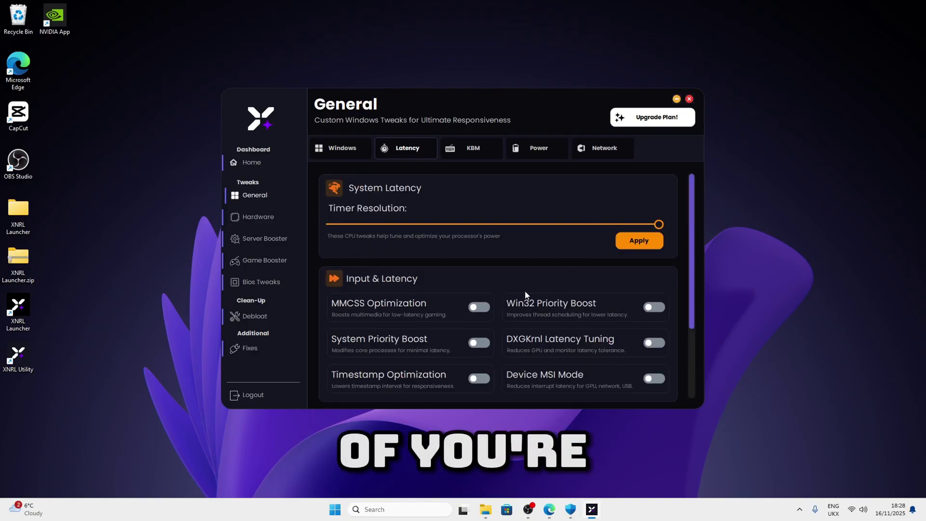
scroll(446, 259, down, 3)
scroll(465, 248, up, 3)
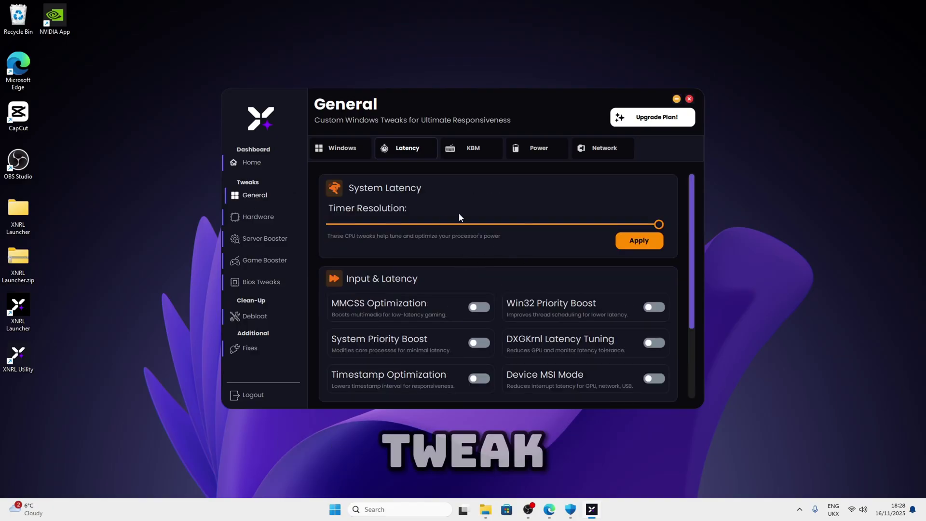
click(647, 247)
Enable every Input & Latency and Signal & Latency tweak, and apply Set Timer Resolution
scroll(560, 261, down, 3)
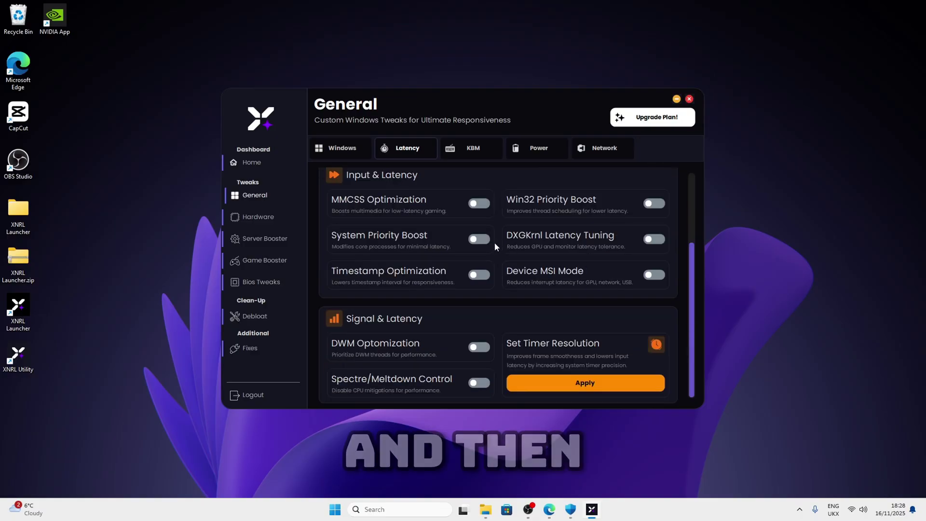
click(479, 203)
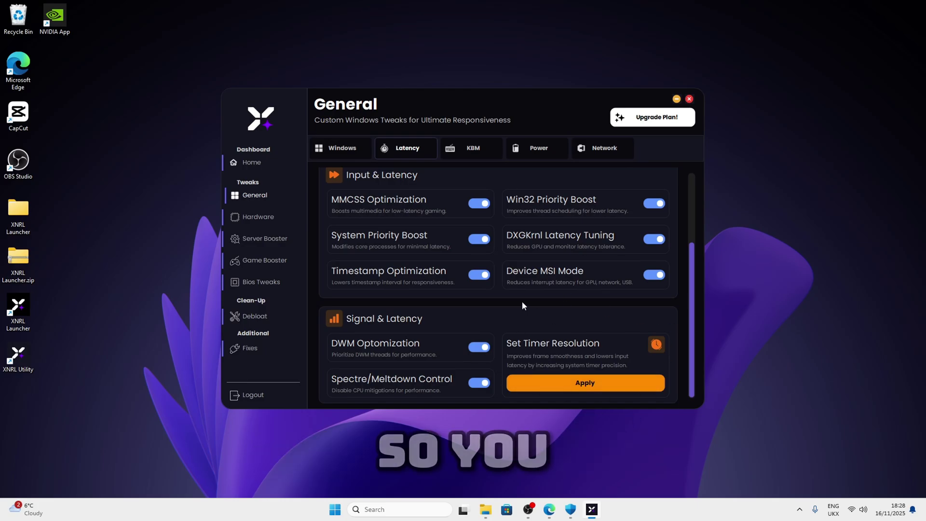
click(549, 384)
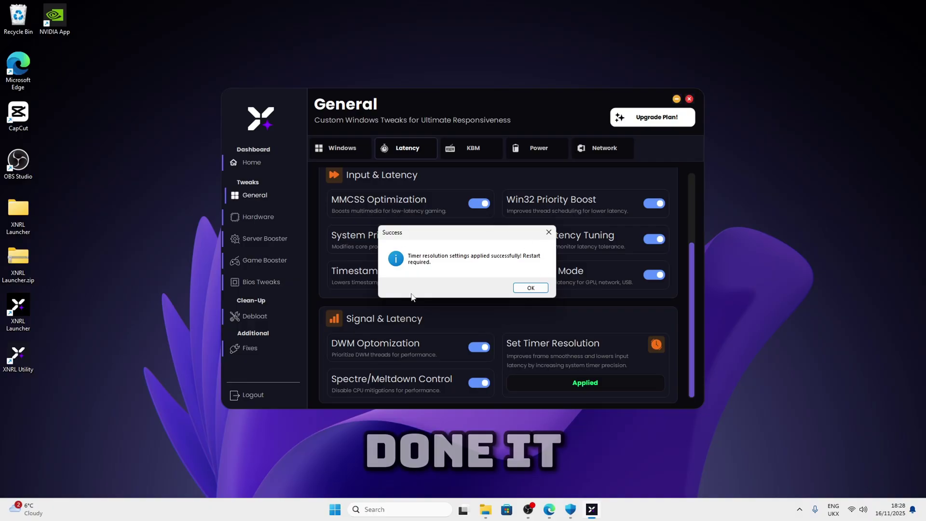
click(523, 289)
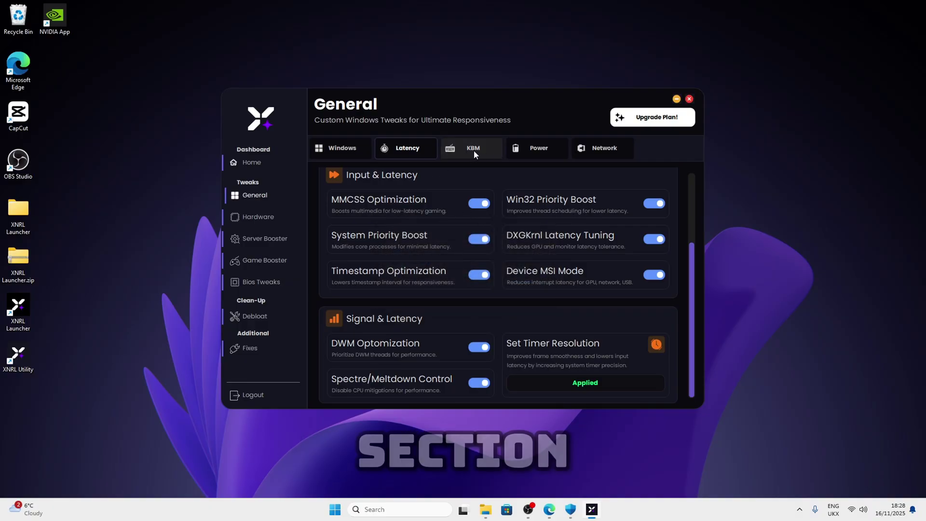
Examine the keyboard delay, mouse sensitivity, and keyboard and mouse optimization options in the KBM tweaks
scroll(442, 295, down, 2)
scroll(442, 281, up, 2)
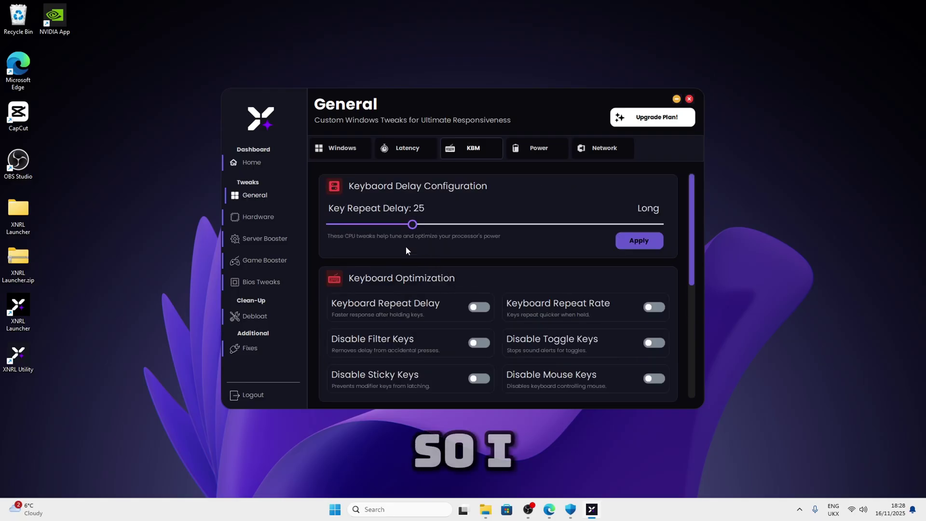
scroll(410, 236, down, 5)
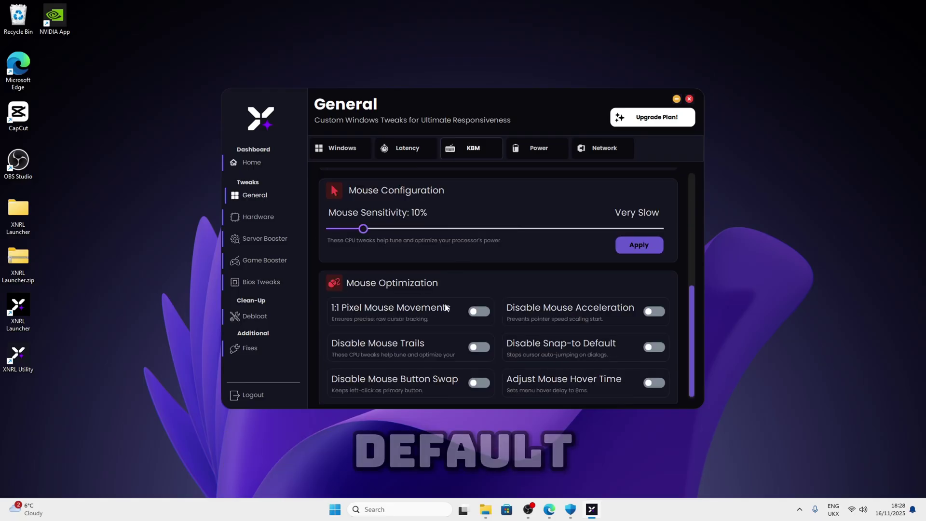
scroll(429, 241, up, 5)
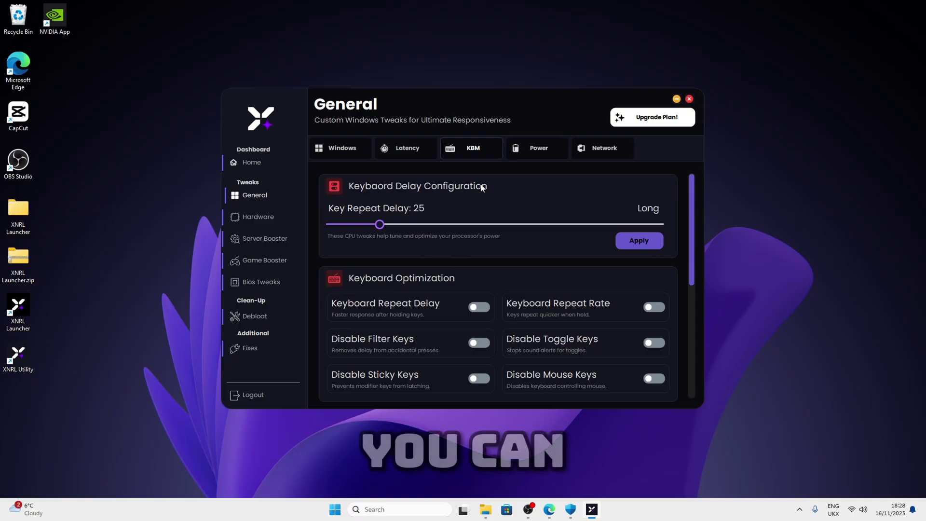
scroll(431, 294, down, 1)
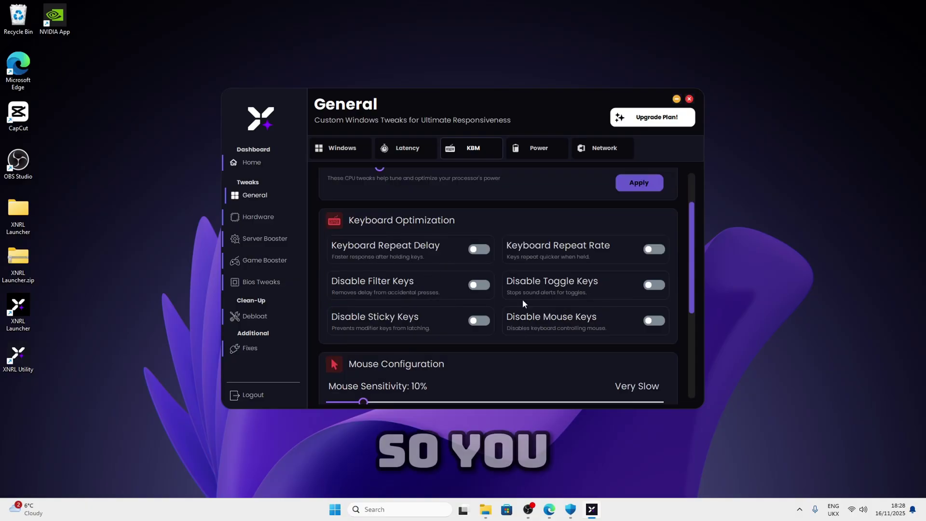
scroll(511, 308, down, 3)
scroll(463, 259, up, 3)
scroll(494, 184, down, 3)
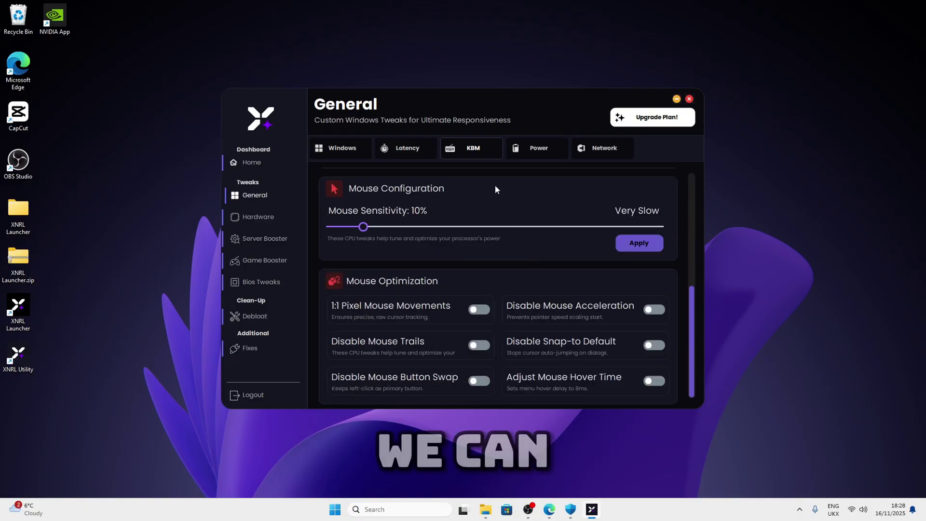
Turn on the Keyboard Optimization and Mouse Optimization tweaks, including Keyboard Repeat Delay, Disable Sticky Keys, and 1:1 Pixel Mouse Movements
scroll(512, 238, up, 2)
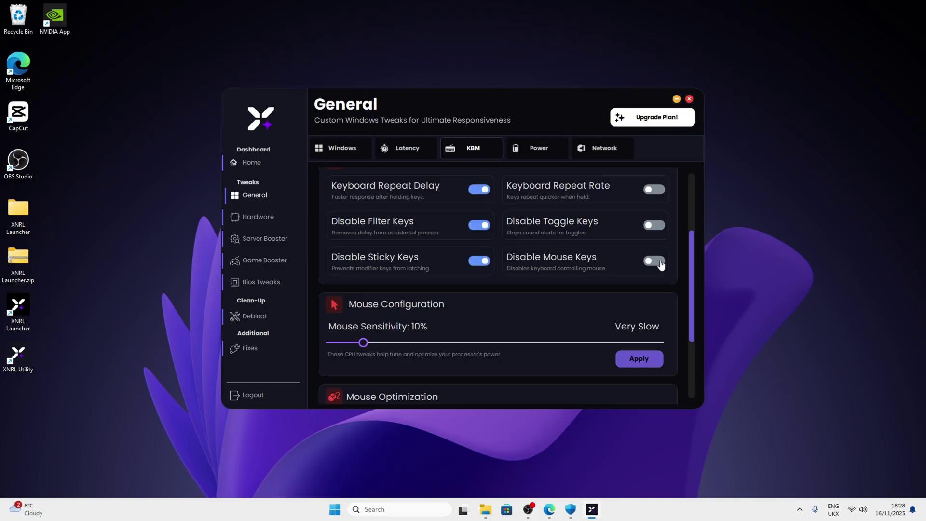
scroll(649, 286, down, 2)
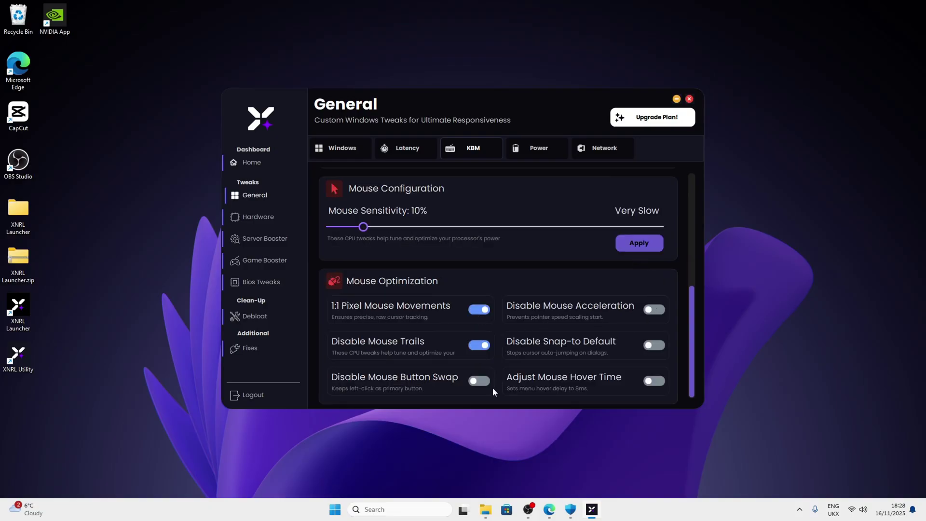
scroll(555, 290, up, 2)
Apply the Telemetry Restrictions and Disable Energy Saver Mode options in the Power tweaks
click(537, 149)
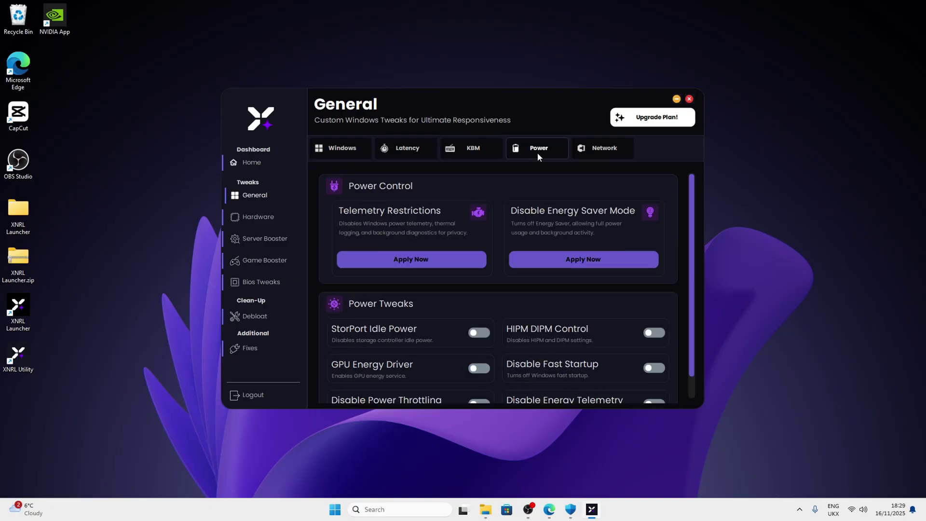
scroll(421, 295, down, 1)
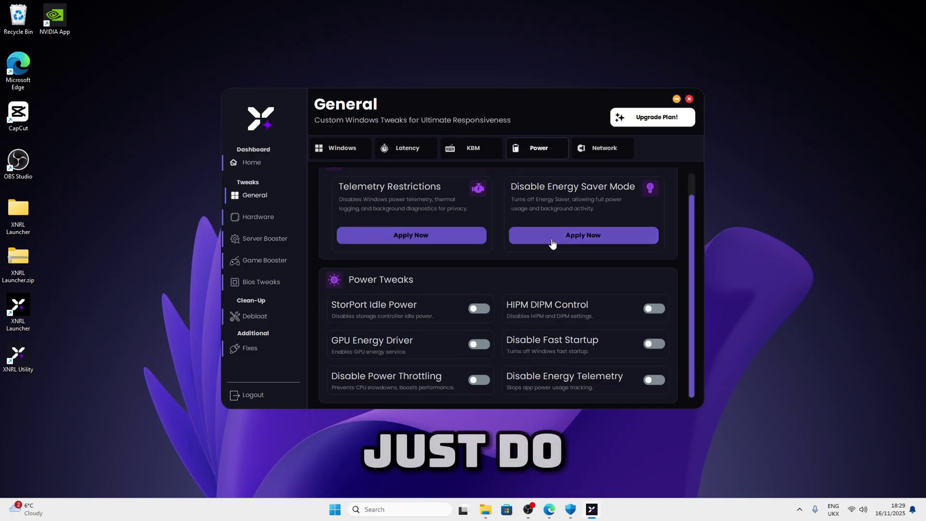
scroll(434, 285, up, 1)
scroll(443, 299, down, 1)
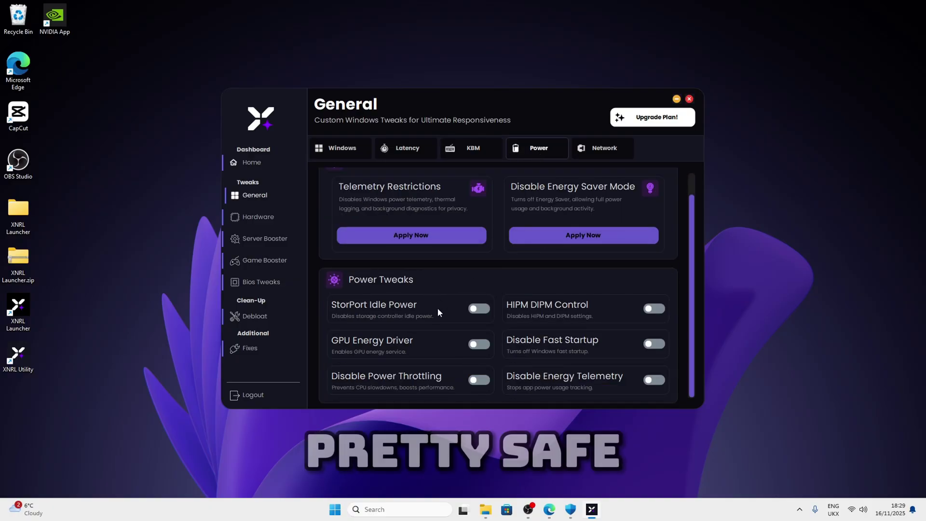
click(444, 237)
click(576, 240)
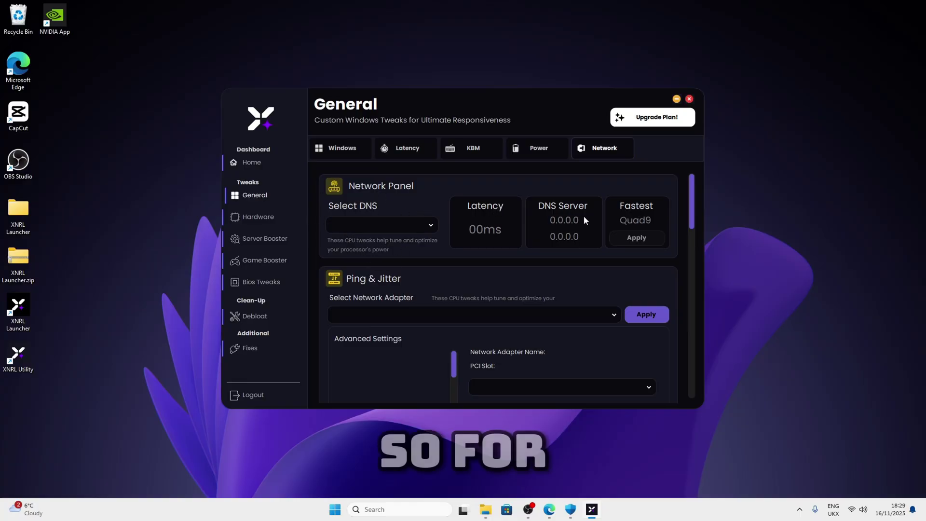
Check the Quad9 DNS in the Network tweaks, and choose Google as the DNS instead
click(607, 224)
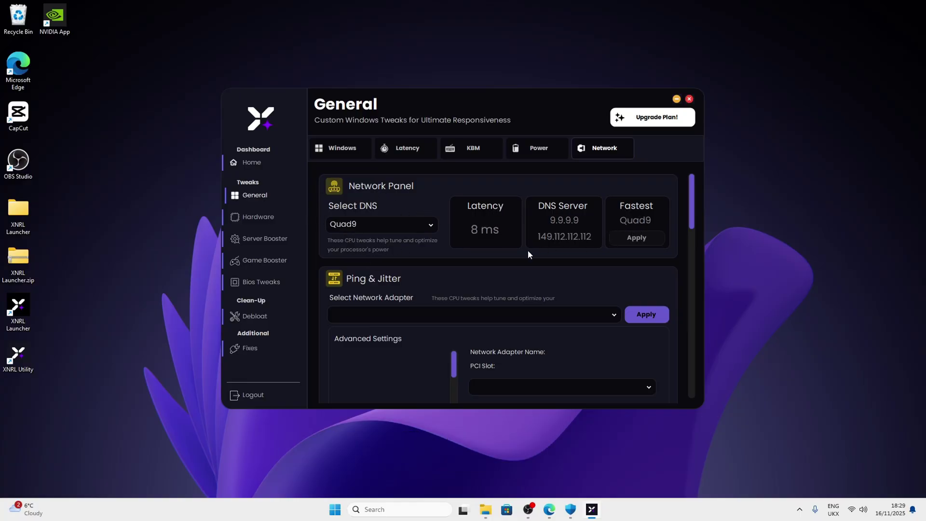
click(430, 225)
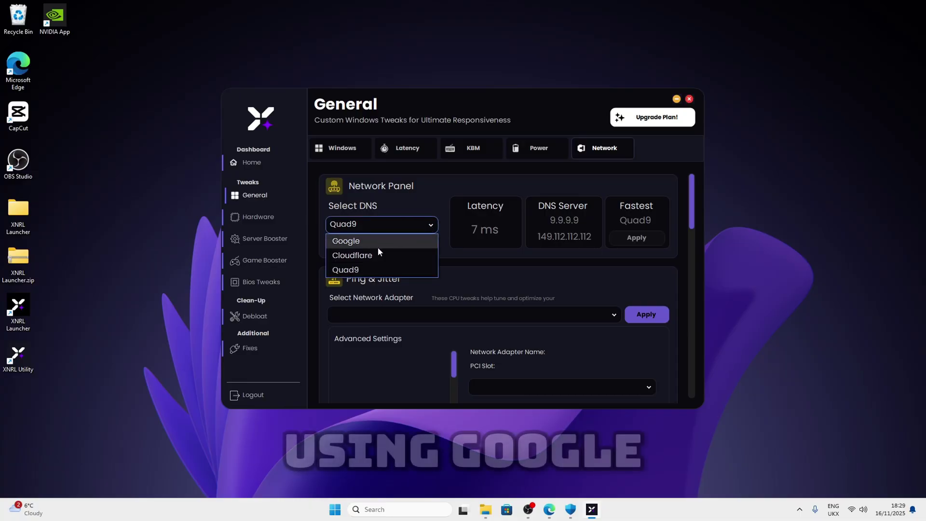
click(364, 241)
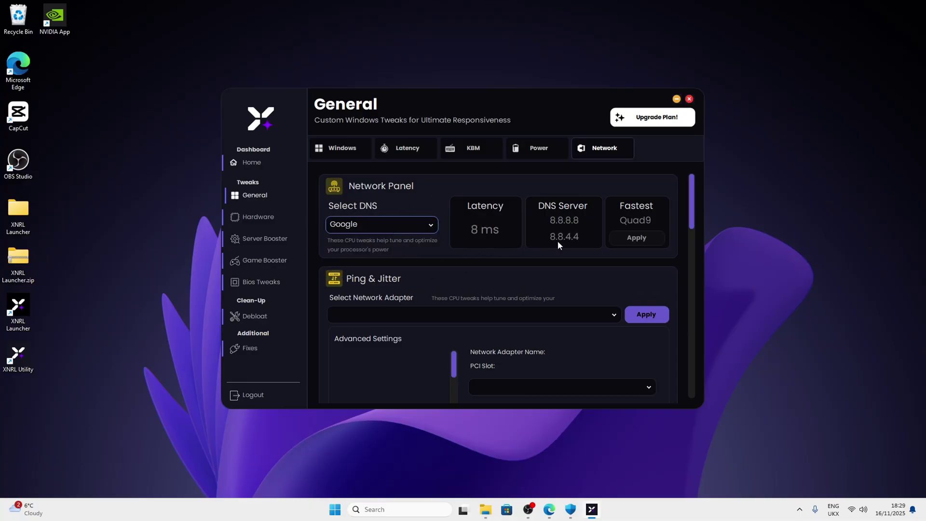
Select Wi-Fi as the network adapter for the Ping & Jitter settings
scroll(503, 226, down, 5)
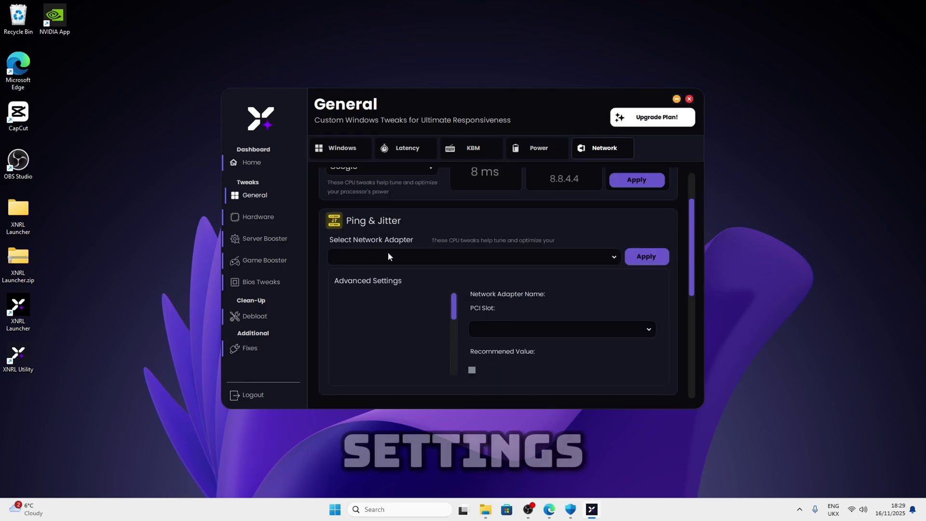
click(350, 258)
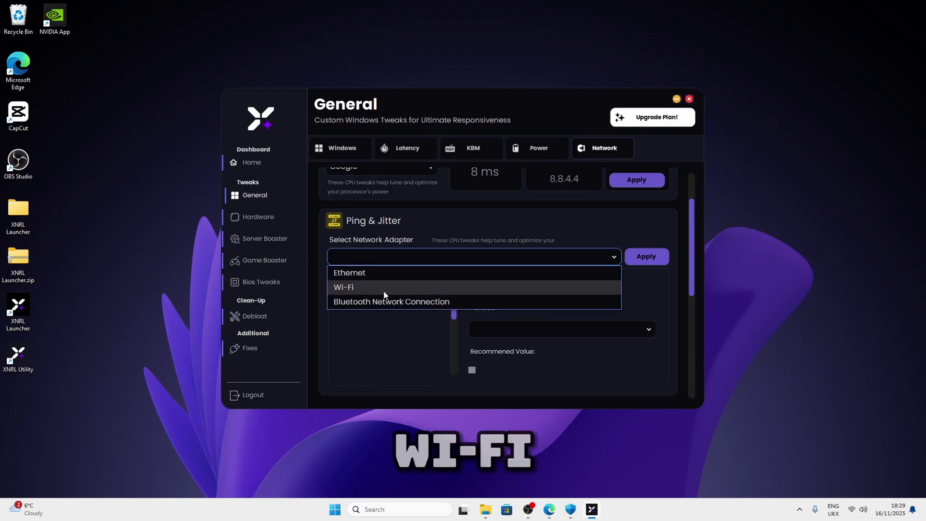
click(488, 287)
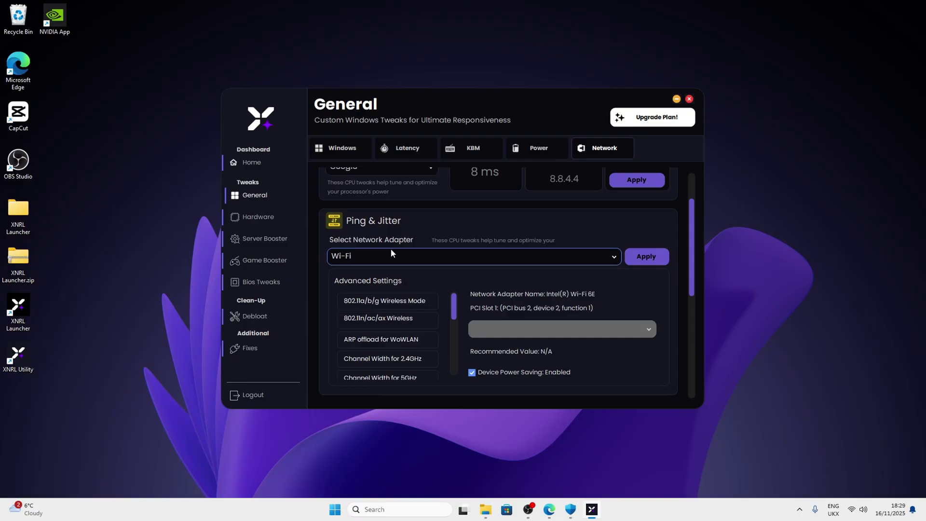
Check the recommended values of the first Wi-Fi advanced settings and set ARP offload for WoWLAN to Disabled
click(390, 318)
click(386, 341)
click(380, 320)
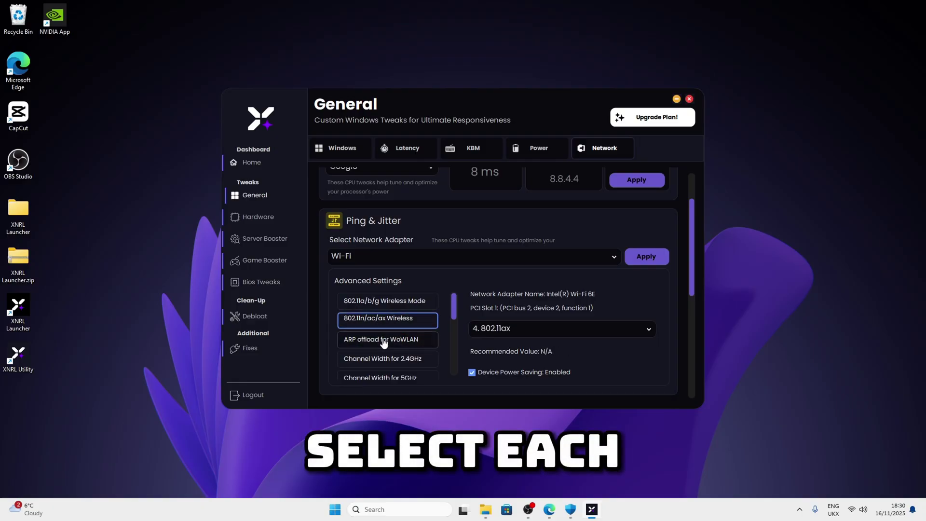
click(384, 340)
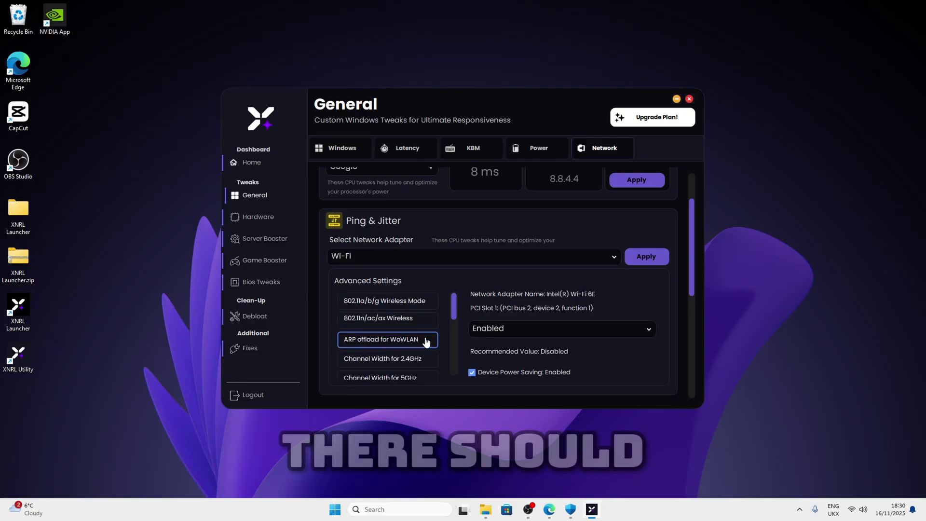
click(406, 321)
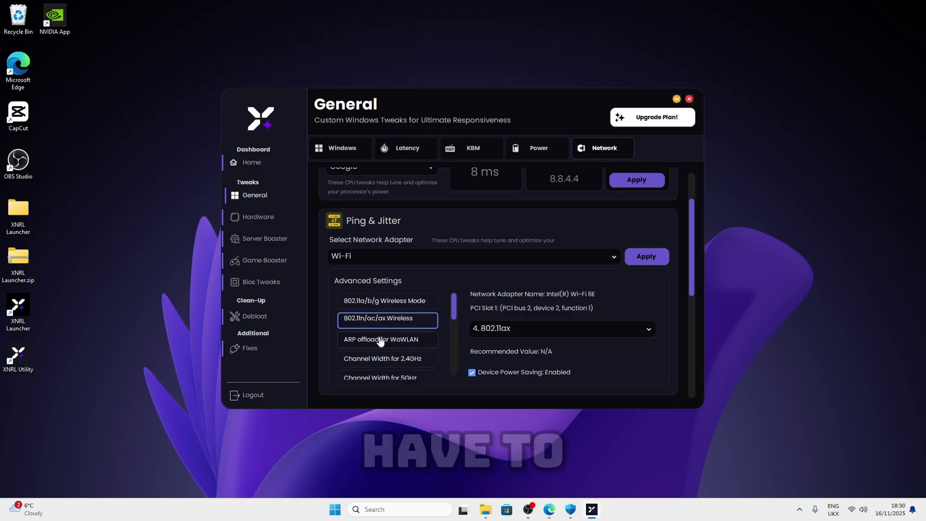
click(416, 344)
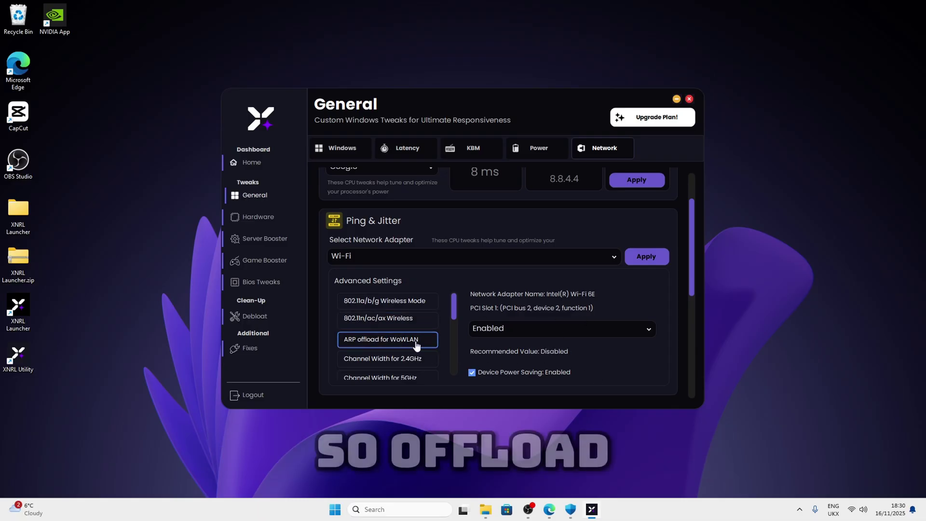
click(521, 333)
click(493, 344)
Set Wake on Pattern Match and Wake on Magic Packet to Disabled in the Wi-Fi advanced settings
scroll(395, 350, down, 3)
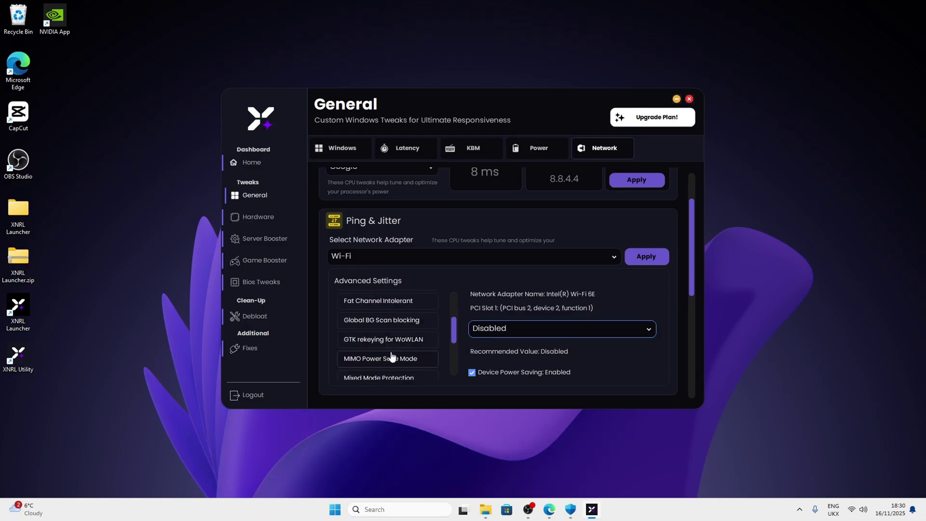
scroll(382, 326, down, 5)
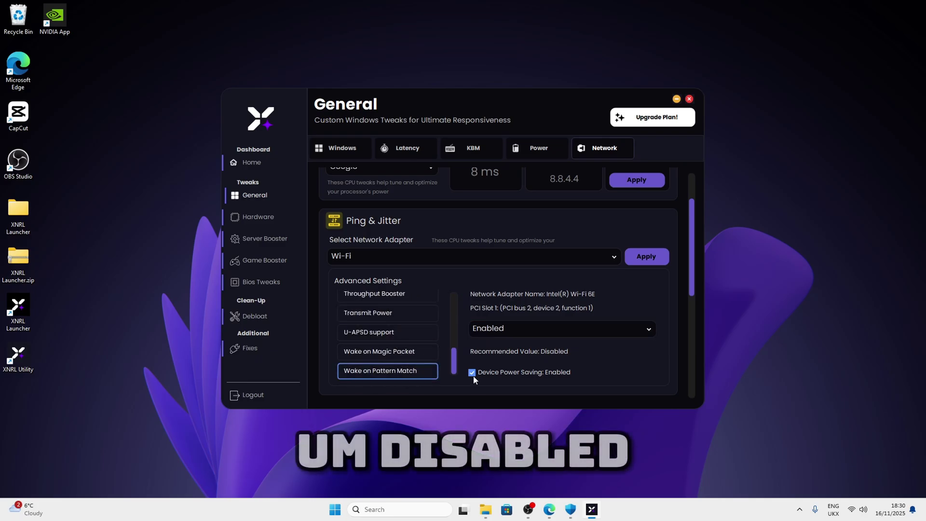
click(526, 329)
click(490, 341)
click(395, 351)
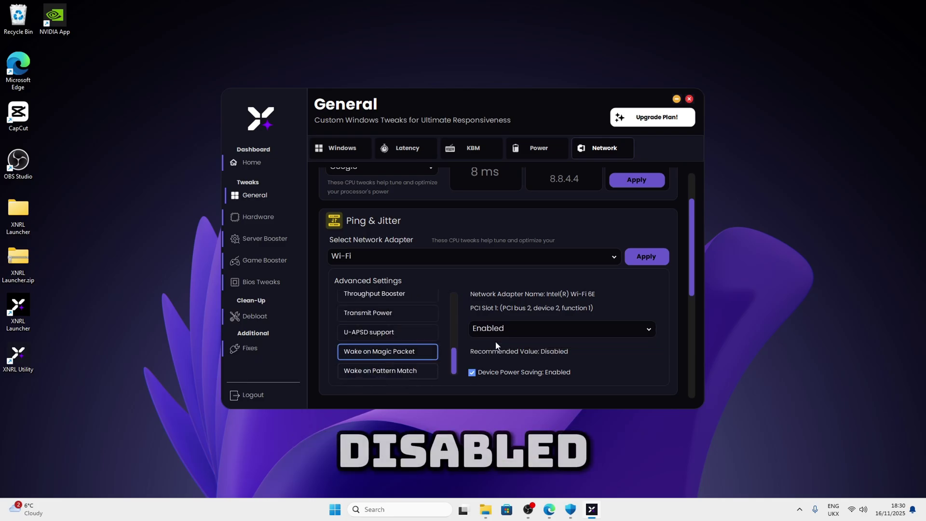
click(495, 333)
click(489, 345)
Check the U-APSD support and Transmit Power settings, and set Sleep on WoWLAN to Disabled
click(411, 333)
click(388, 314)
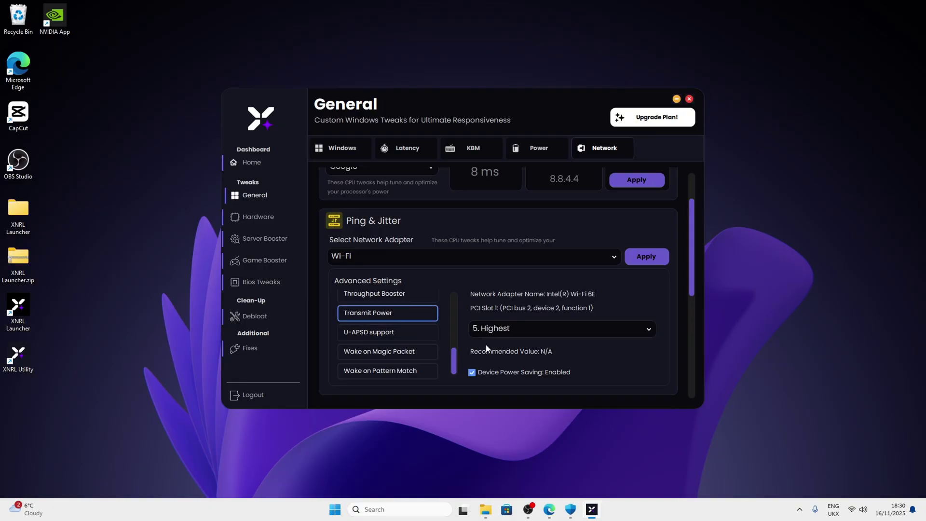
scroll(387, 328, up, 3)
click(393, 349)
click(405, 336)
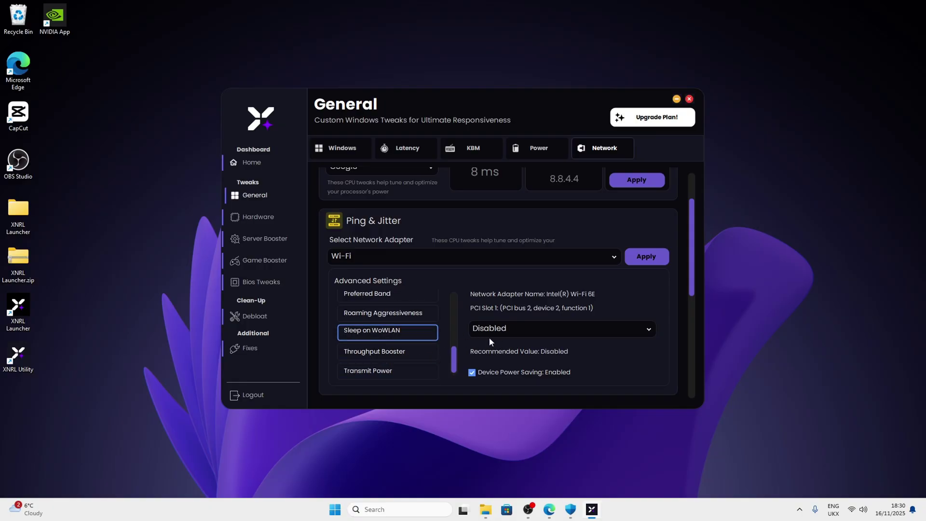
click(488, 333)
click(489, 344)
Check Roaming Aggressiveness and Preferred Band, and set Packet Coalescing to Disabled
click(403, 314)
scroll(378, 331, up, 3)
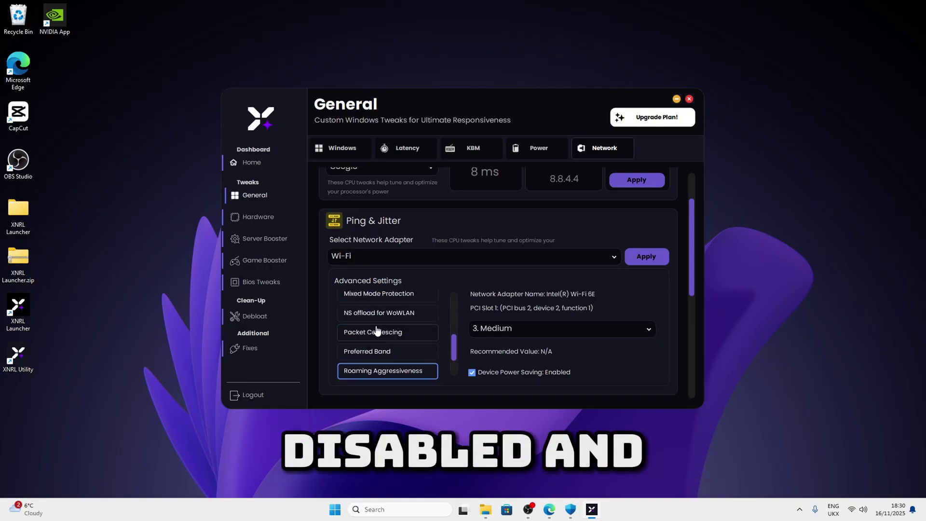
click(386, 351)
click(356, 331)
click(493, 333)
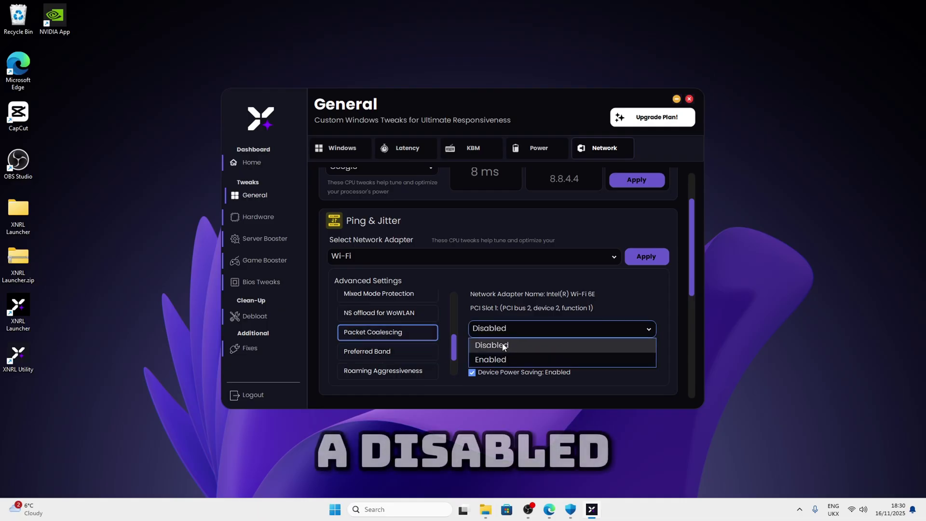
click(487, 345)
Set NS offload for WoWLAN and GTK rekeying for WoWLAN to Disabled
scroll(398, 336, up, 3)
click(392, 369)
click(505, 331)
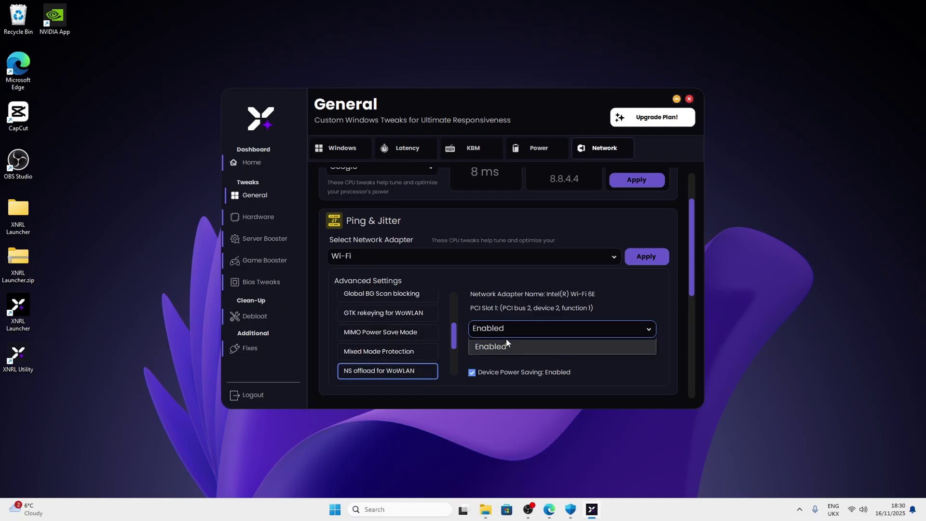
click(492, 345)
click(394, 315)
click(400, 332)
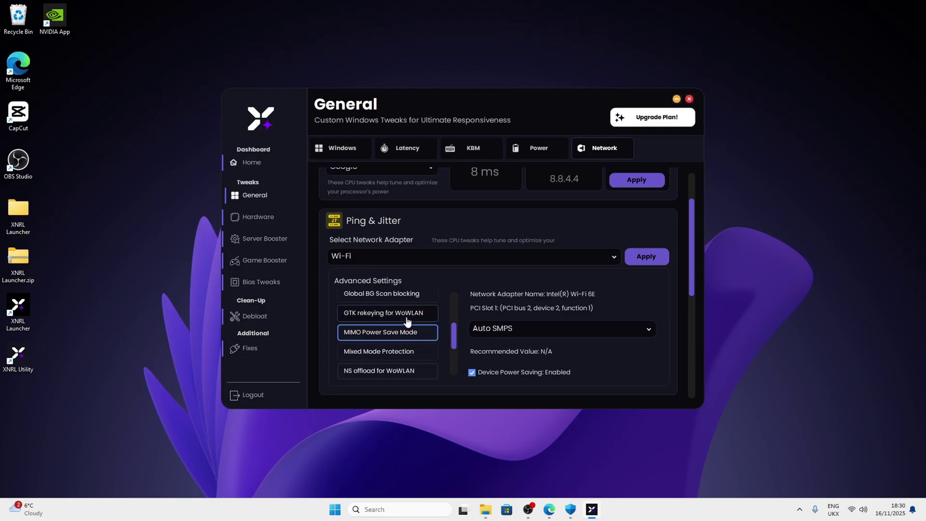
click(495, 330)
click(487, 359)
Check the recommended values of the remaining Wi-Fi advanced settings, including Global BG Scan blocking and the channel widths
scroll(398, 304, up, 1)
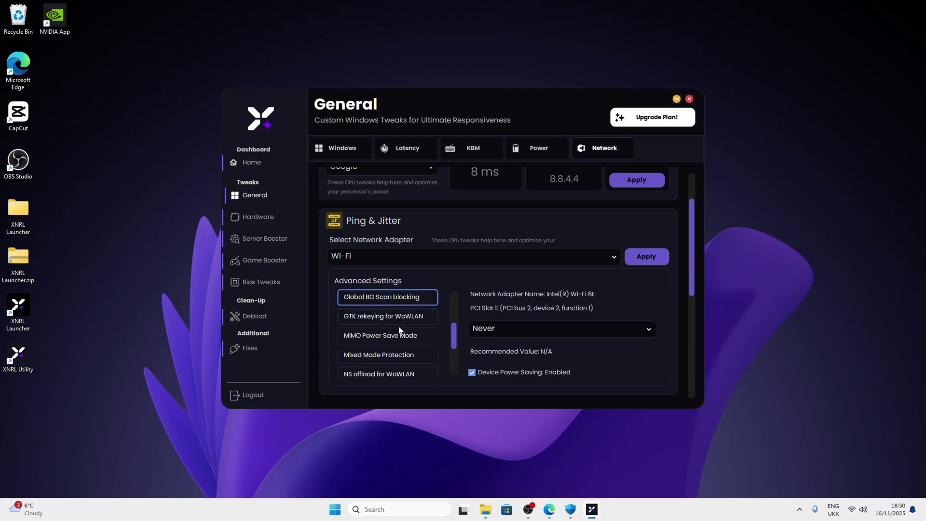
scroll(398, 330, up, 3)
click(393, 335)
click(391, 318)
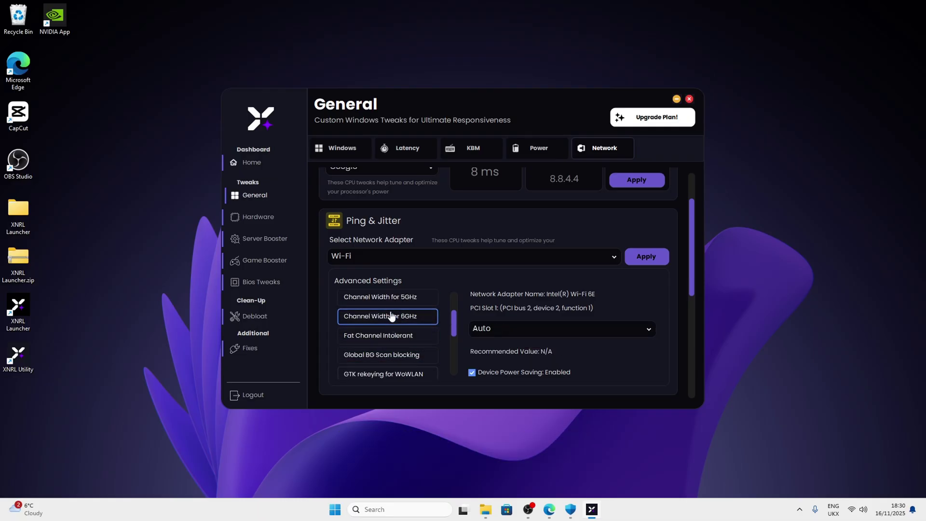
scroll(393, 320, up, 4)
click(398, 319)
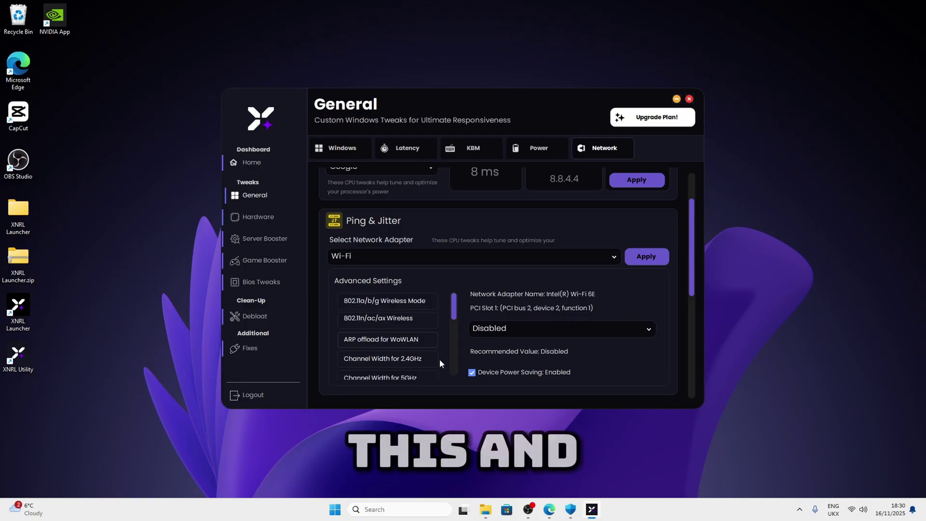
Apply the Wi-Fi adapter changes with Device Power Saving turned off, and restart the network adapter
click(646, 257)
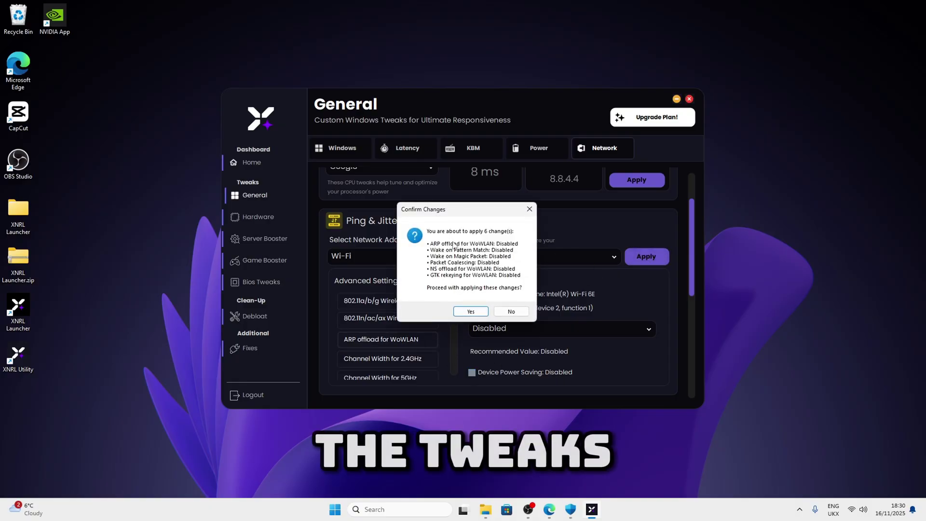
click(471, 311)
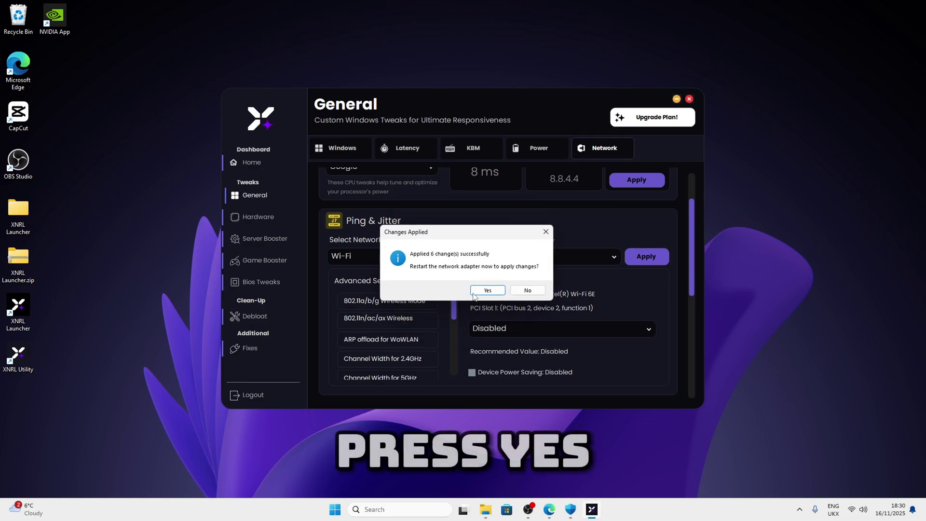
click(473, 289)
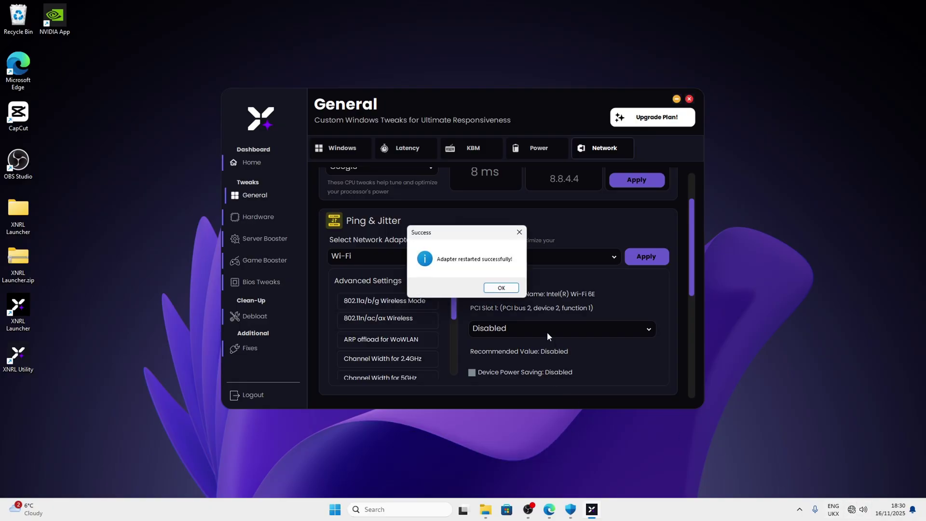
click(500, 286)
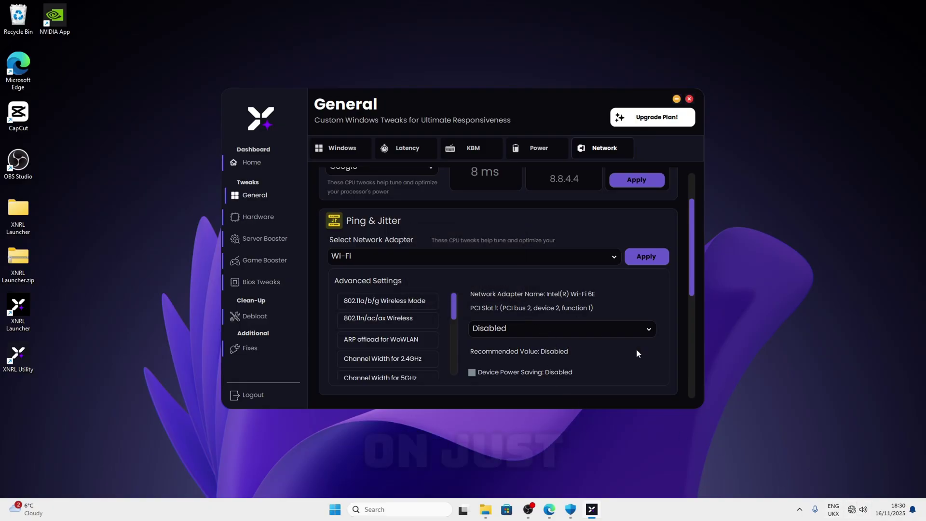
click(857, 509)
click(757, 300)
Review the Queues & Delay and Bandwidth & Throughput options in the Network tweaks
scroll(583, 315, down, 3)
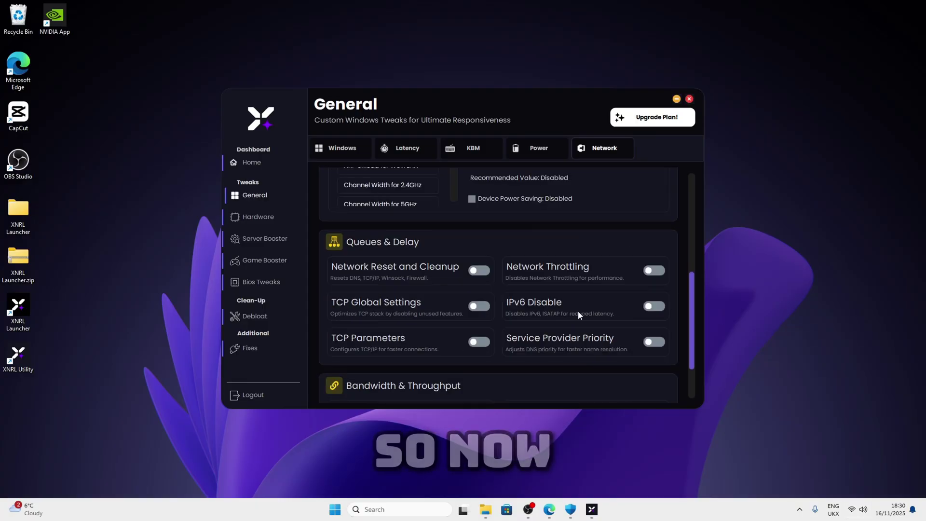
scroll(578, 310, up, 2)
scroll(559, 295, down, 1)
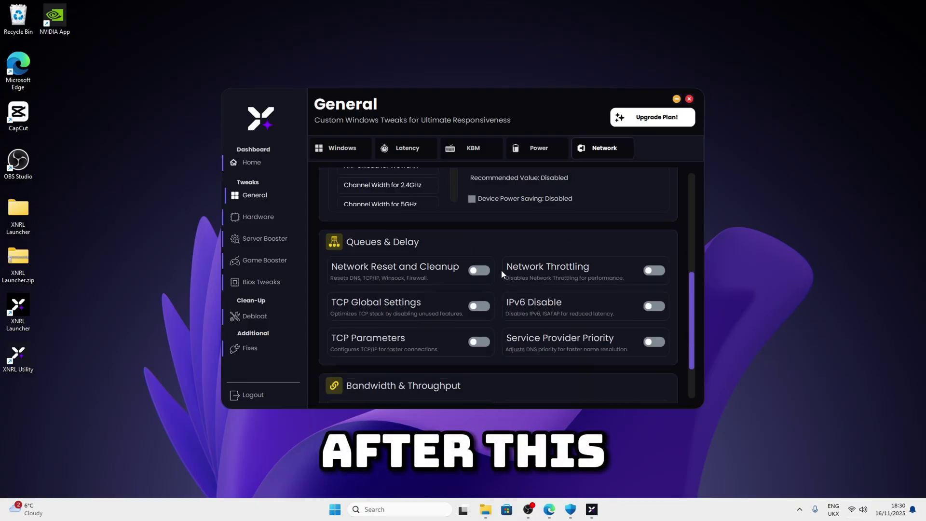
scroll(494, 264, down, 2)
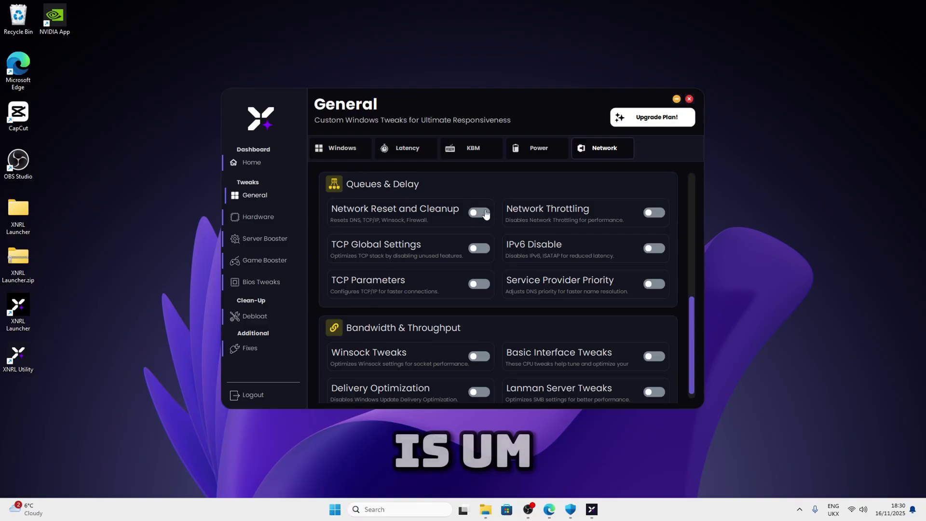
scroll(479, 245, down, 1)
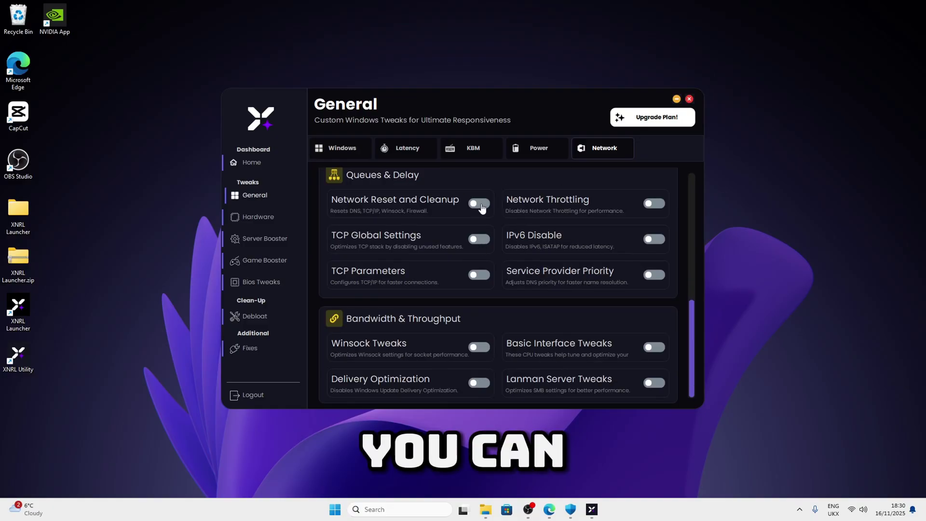
scroll(502, 241, up, 3)
scroll(521, 273, down, 3)
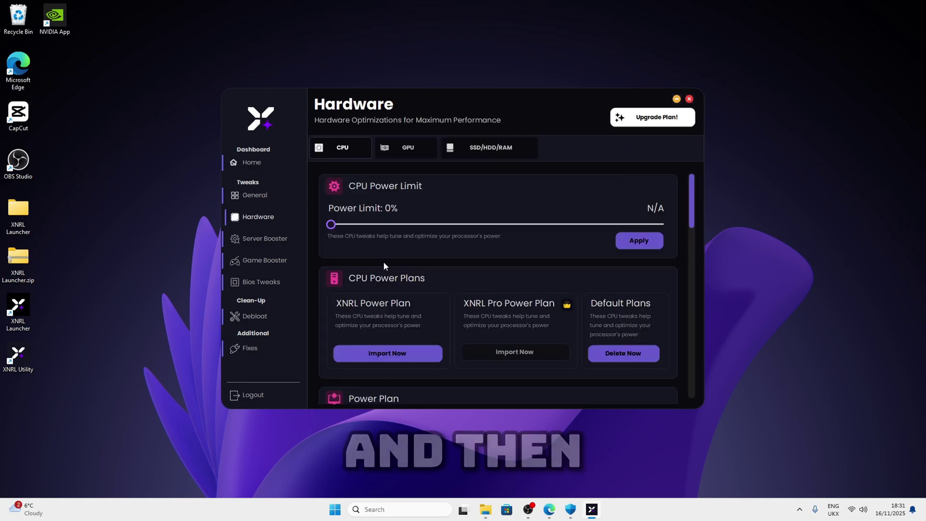
Set the CPU Power Limit to 100% (Ultra Performance) in the Hardware CPU tweaks and apply it
scroll(384, 262, down, 3)
scroll(413, 270, up, 3)
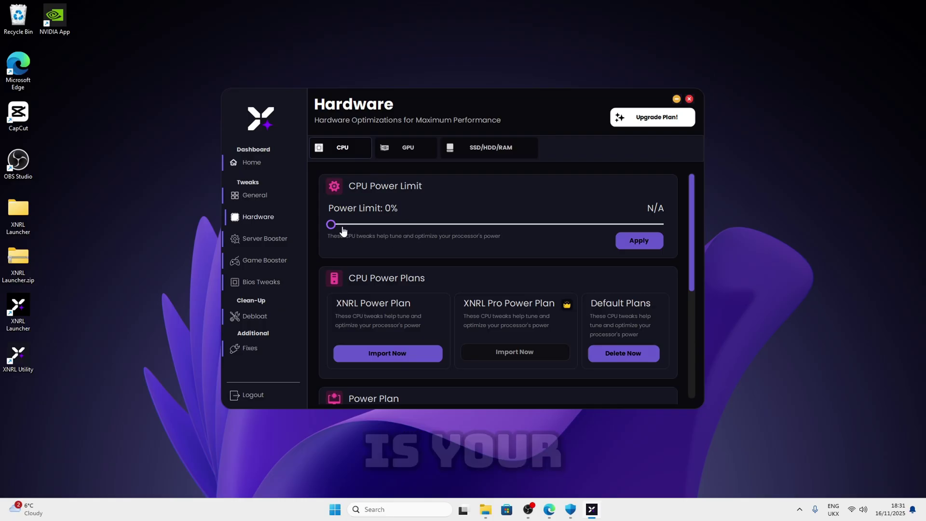
drag(336, 226, 678, 231)
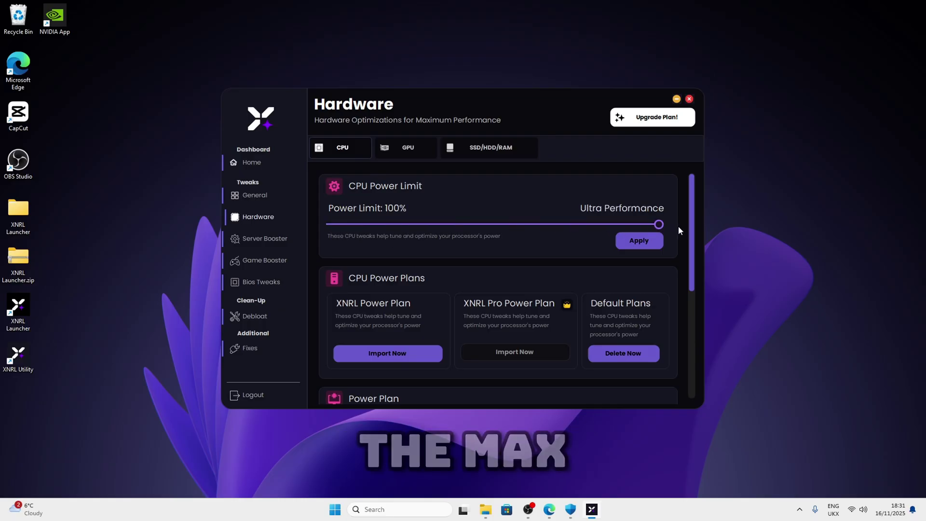
click(630, 241)
scroll(453, 264, down, 3)
scroll(448, 264, up, 3)
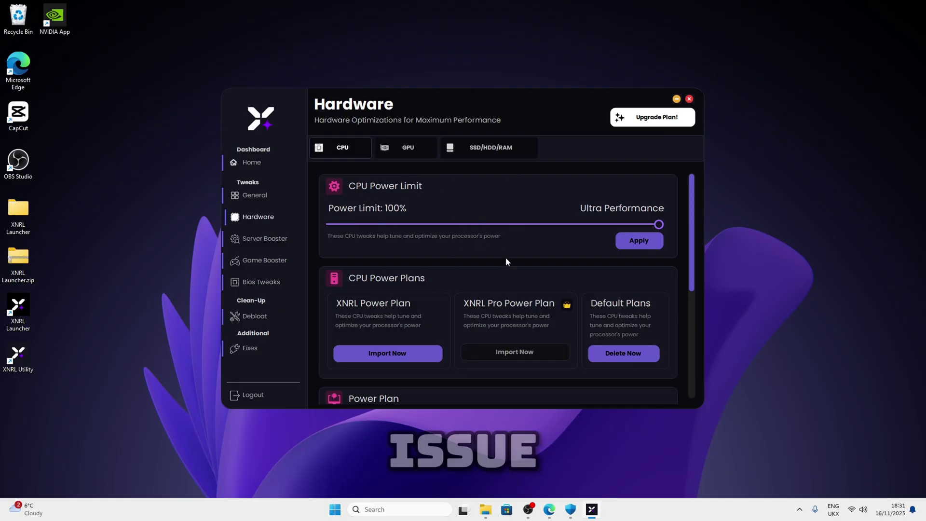
scroll(493, 244, down, 2)
scroll(428, 253, up, 2)
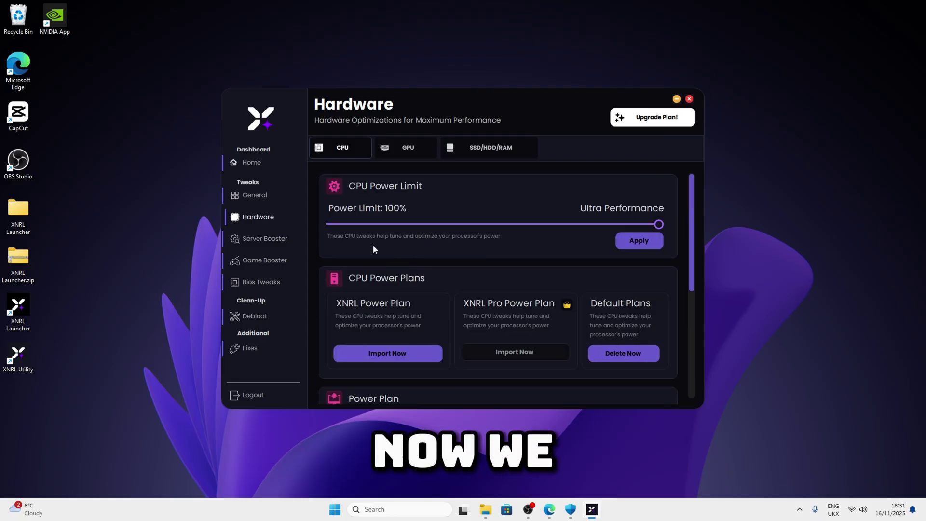
Try to delete the XNRL Free Plan from the CPU Power Plan Options
scroll(490, 253, down, 1)
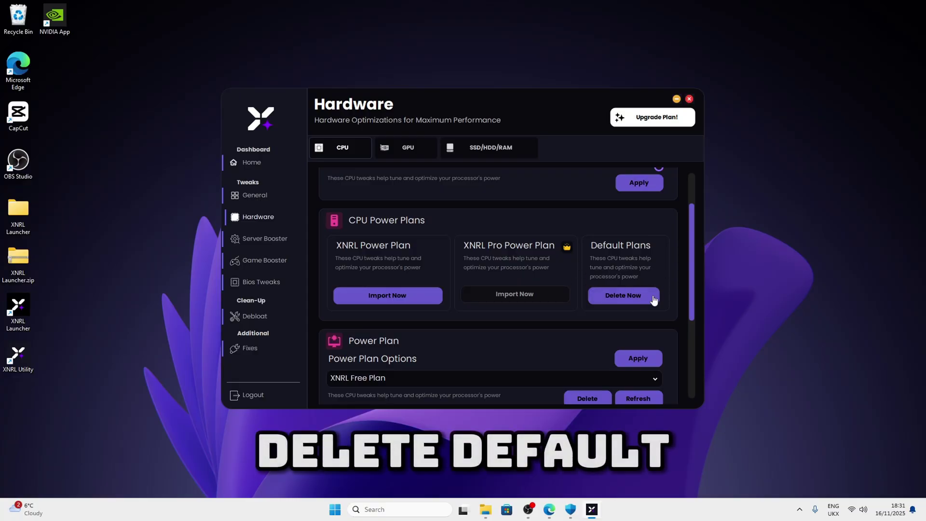
scroll(587, 270, down, 1)
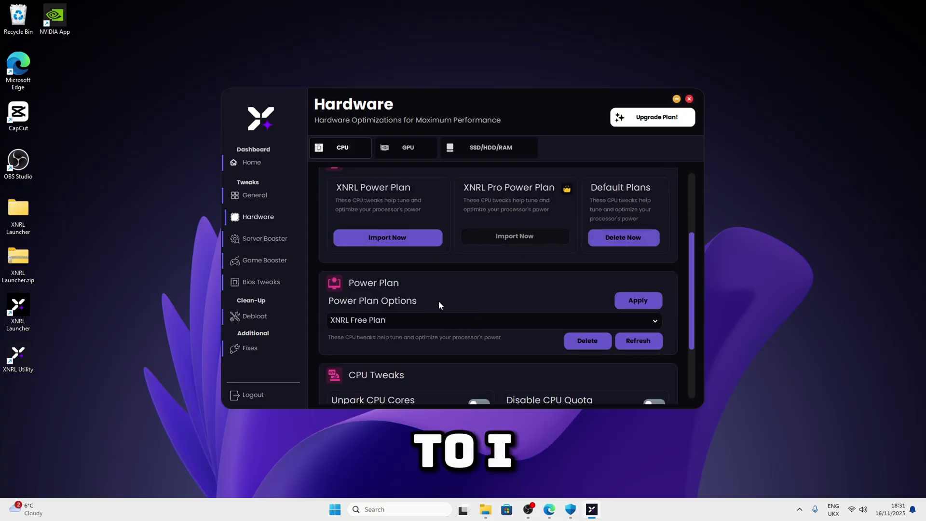
click(412, 319)
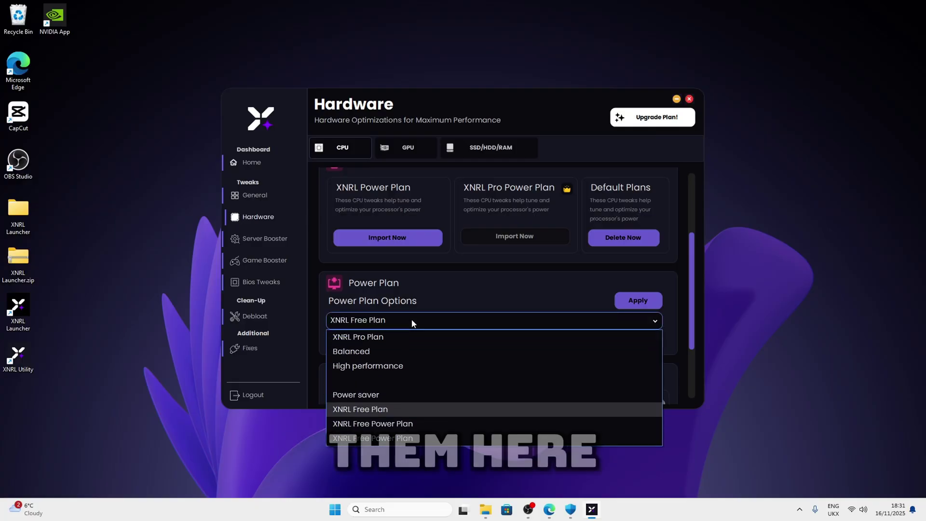
click(434, 291)
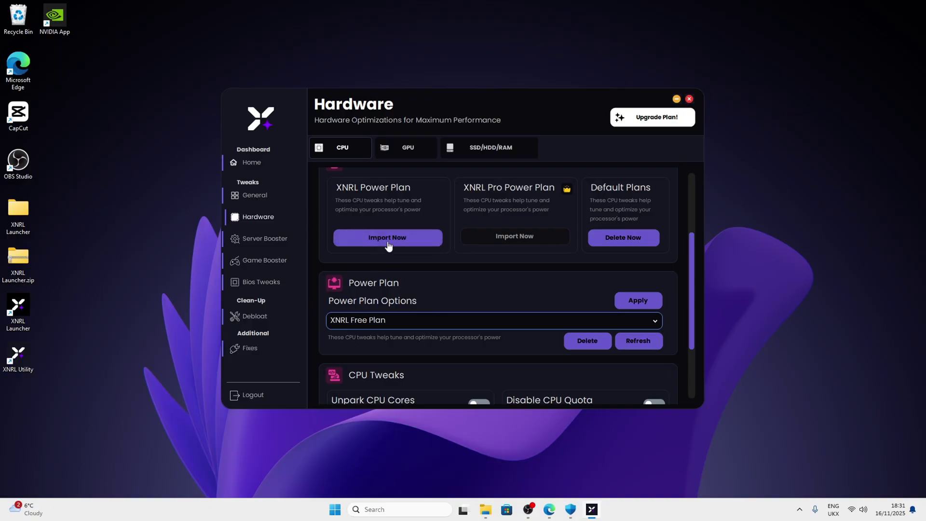
click(378, 320)
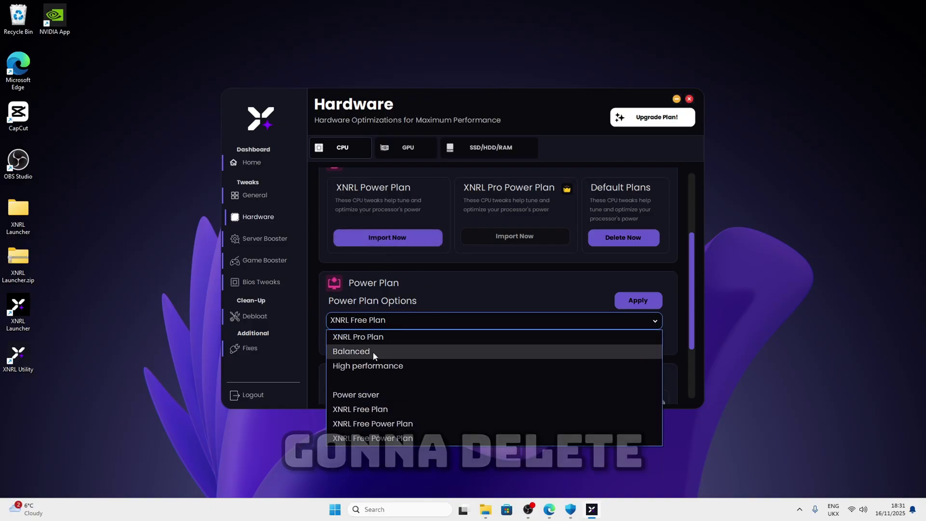
click(363, 409)
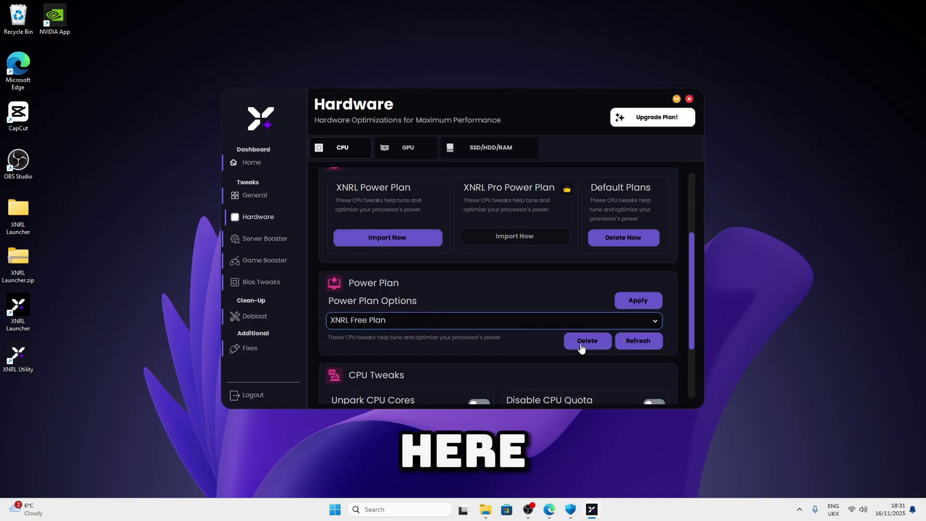
click(584, 341)
click(532, 287)
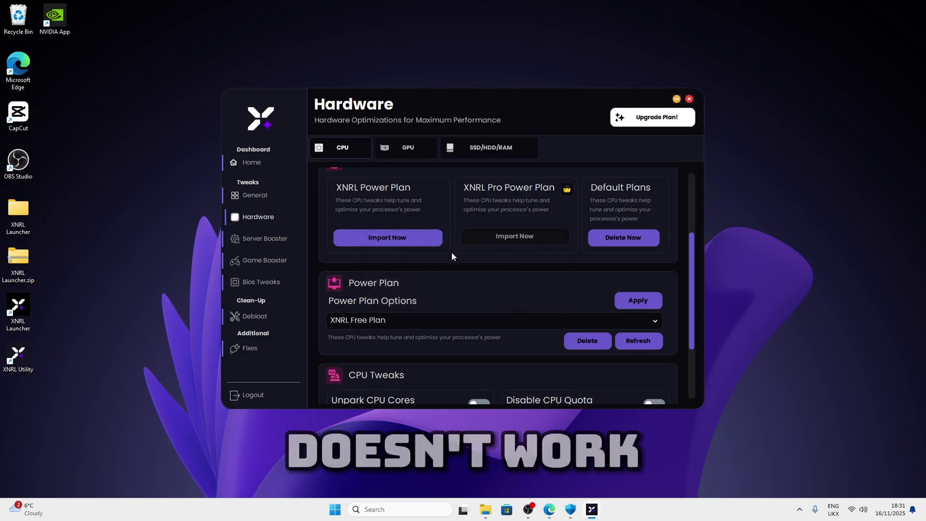
Set the CPU Power Limit slider to 100% and import the XNRL Power Plan
scroll(442, 255, down, 1)
scroll(441, 255, up, 4)
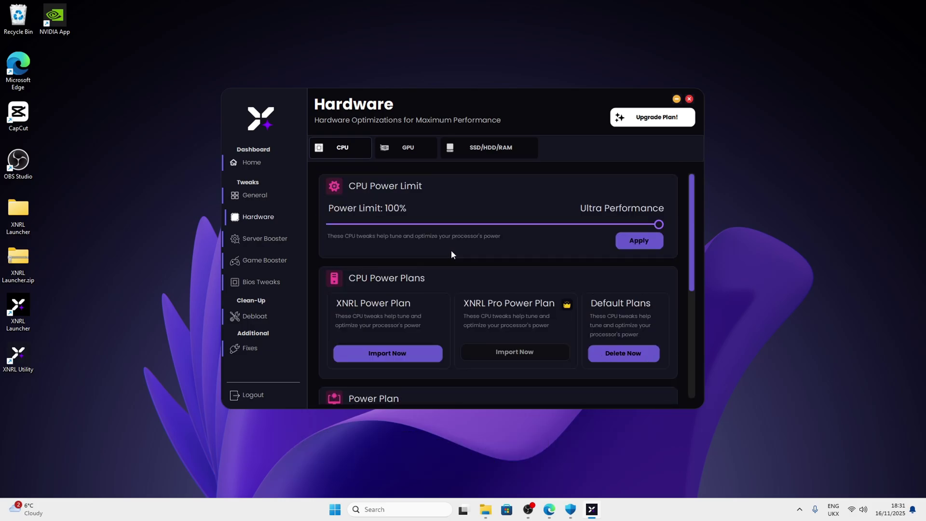
scroll(448, 250, down, 2)
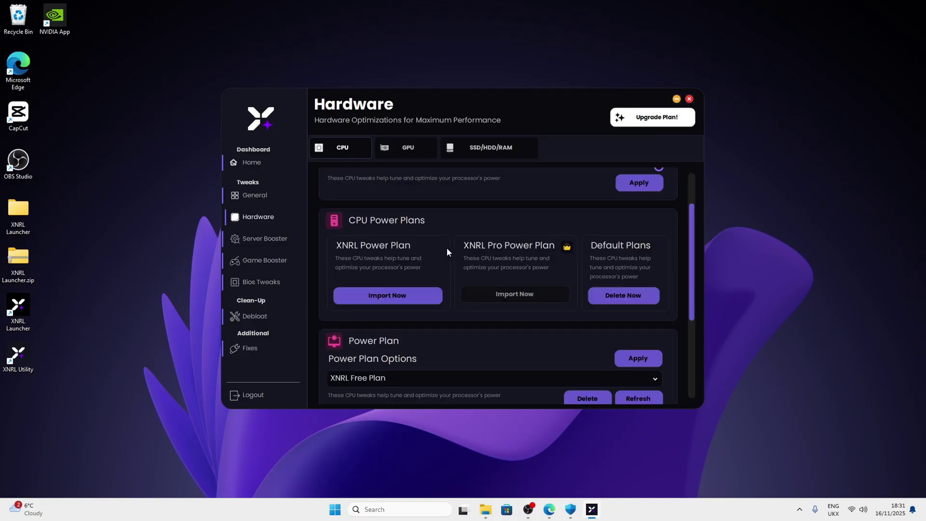
scroll(447, 247, up, 2)
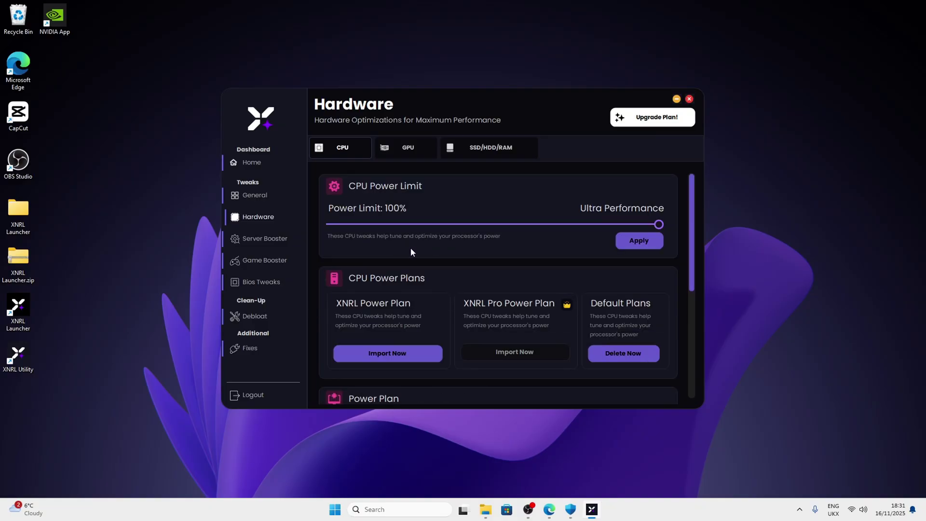
drag(373, 226, 659, 224)
scroll(415, 256, down, 1)
scroll(419, 259, up, 1)
scroll(418, 254, down, 1)
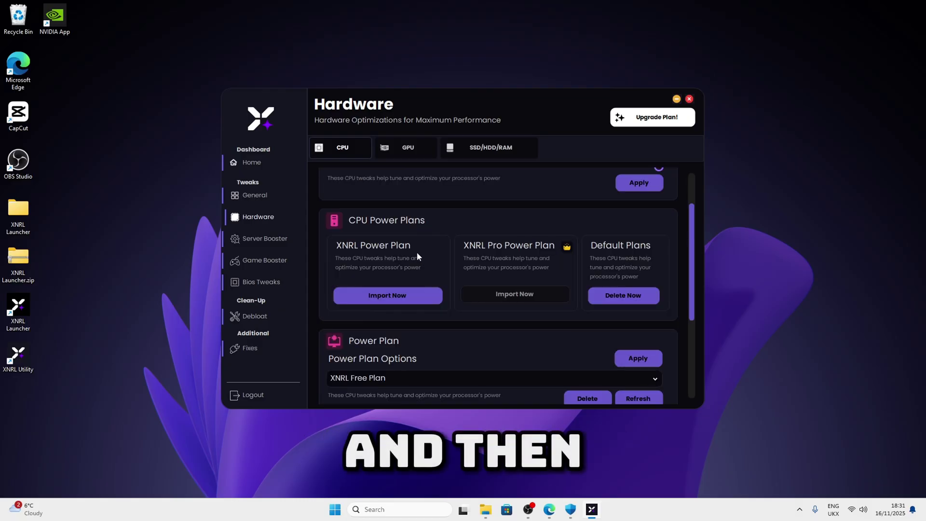
click(380, 295)
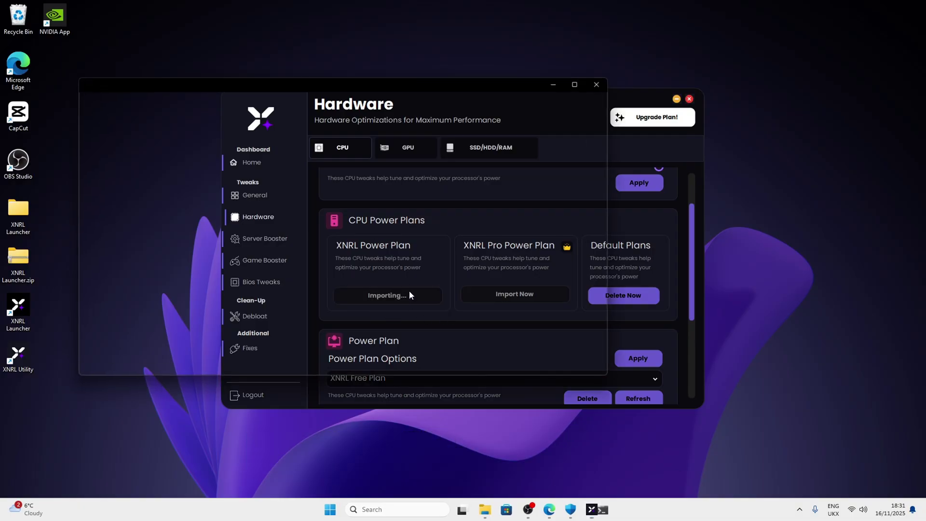
click(512, 287)
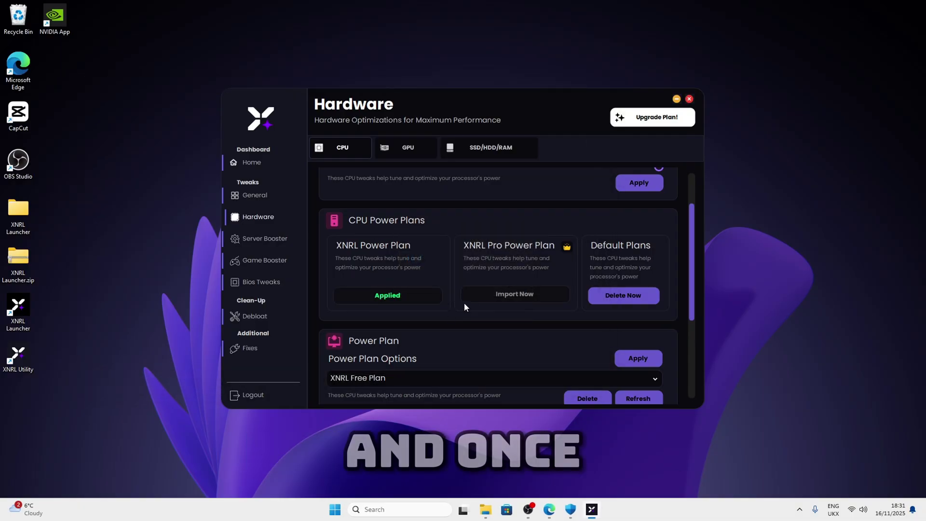
Apply the last-listed XNRL Free Power Plan as the active power plan
scroll(442, 329, down, 2)
click(441, 322)
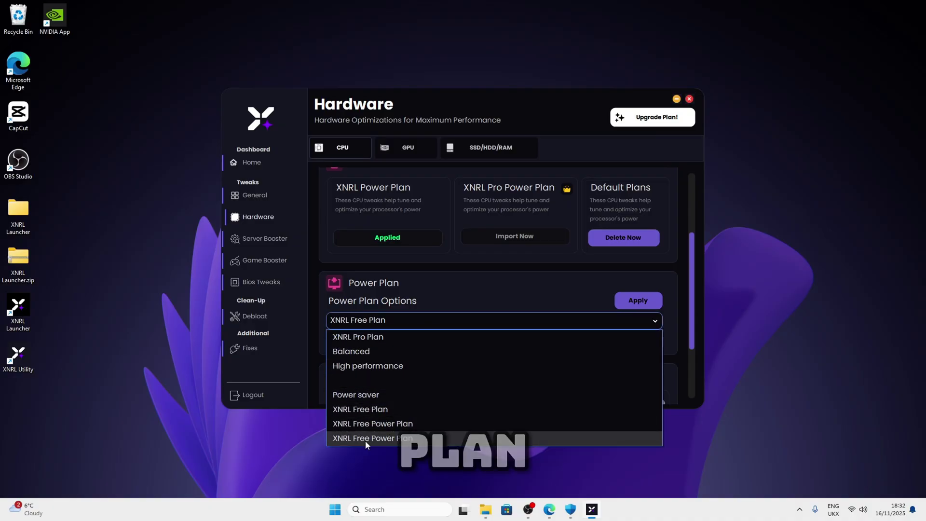
click(365, 440)
click(637, 300)
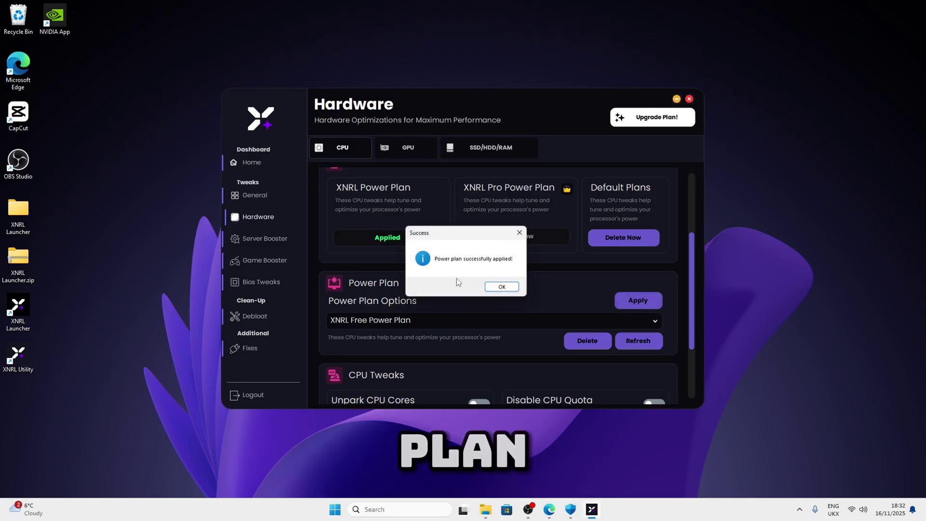
key(Return)
Enable all six CPU Tweaks, from Unpark CPU Cores and Disable CPU Quota to Enable Segment Heap
scroll(458, 269, down, 1)
scroll(461, 267, down, 1)
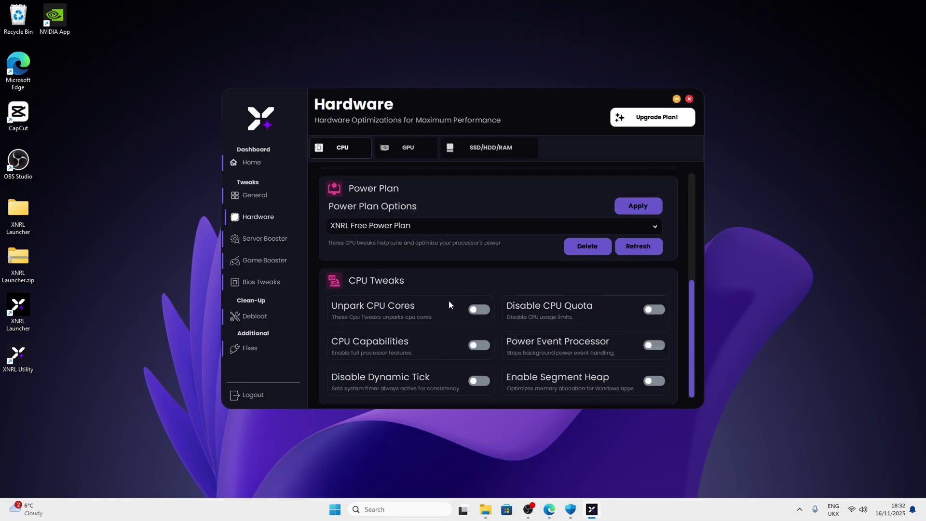
click(479, 309)
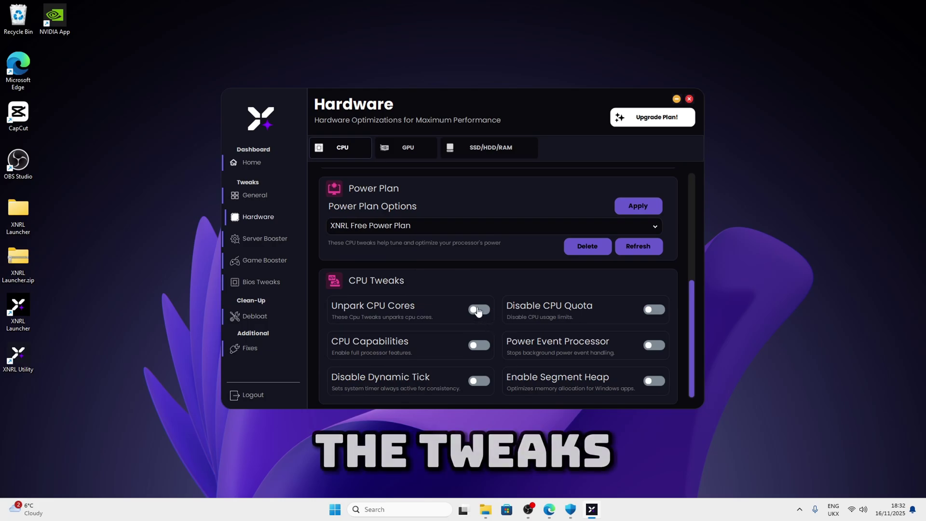
click(479, 346)
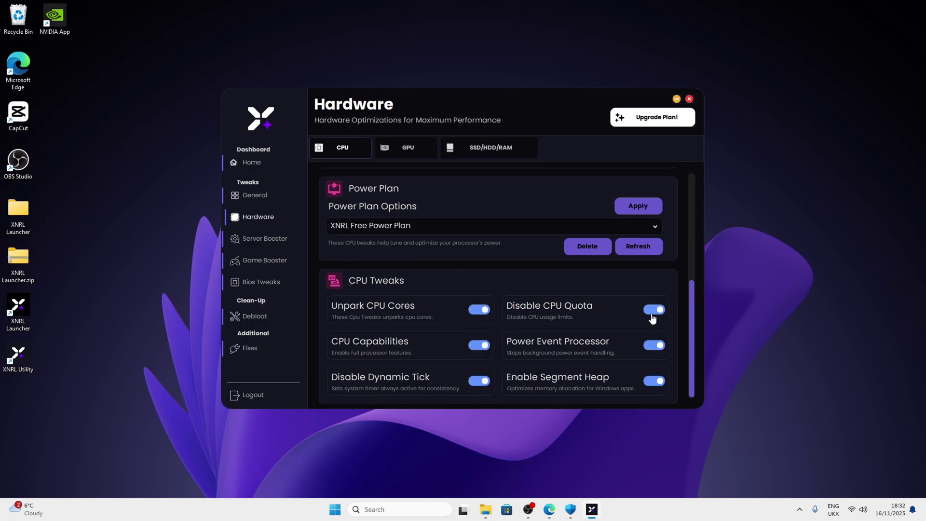
scroll(487, 282, up, 4)
scroll(464, 307, down, 4)
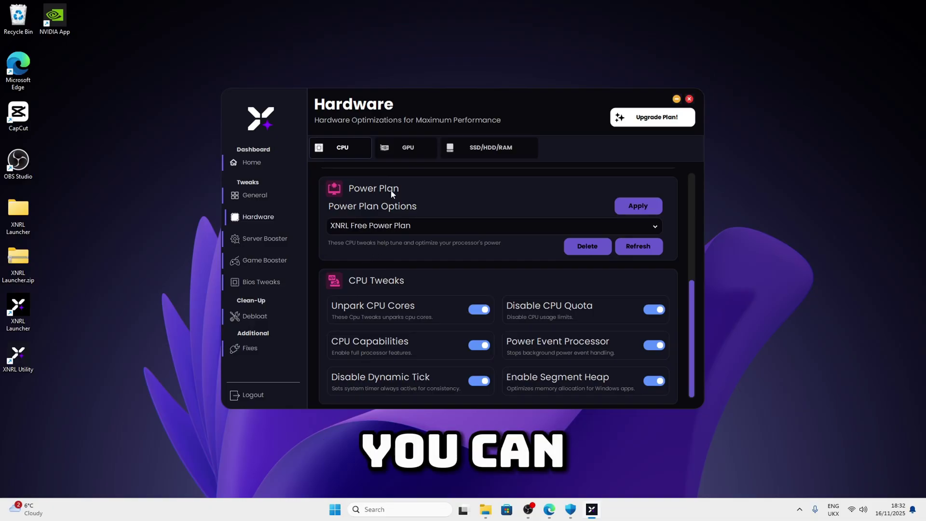
Set the GPU Performance power limit to 100% (Ultra Performance) in the Hardware GPU tweaks and apply it
click(390, 149)
scroll(439, 269, down, 2)
scroll(440, 267, up, 2)
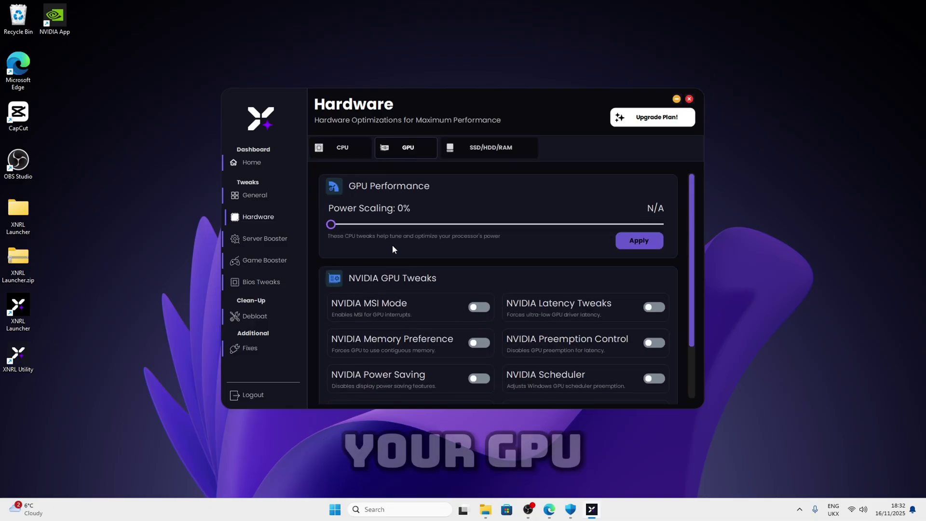
drag(331, 225, 664, 224)
click(638, 240)
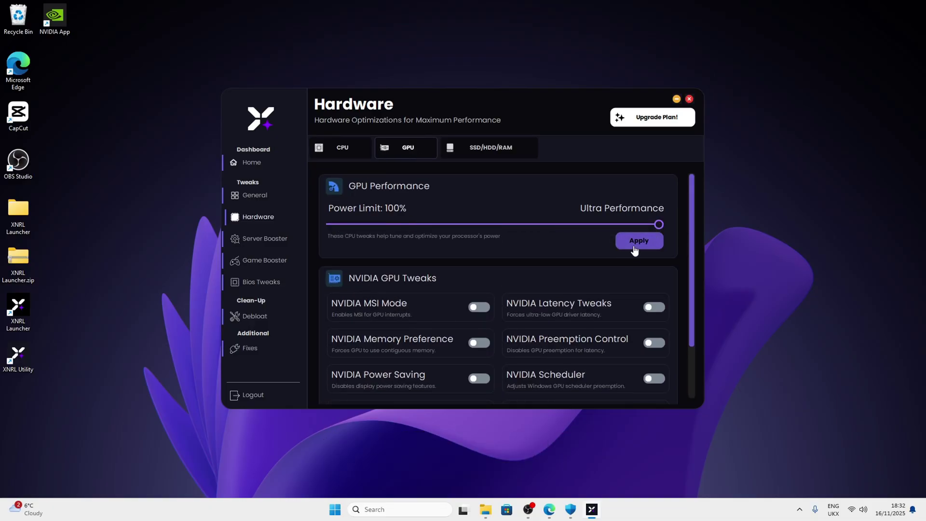
Enable all ten NVIDIA GPU Tweaks, from NVIDIA MSI Mode to DMA Remapping and the XNRL Nip Profile
scroll(533, 284, down, 2)
scroll(534, 284, down, 1)
click(479, 238)
click(478, 273)
click(479, 309)
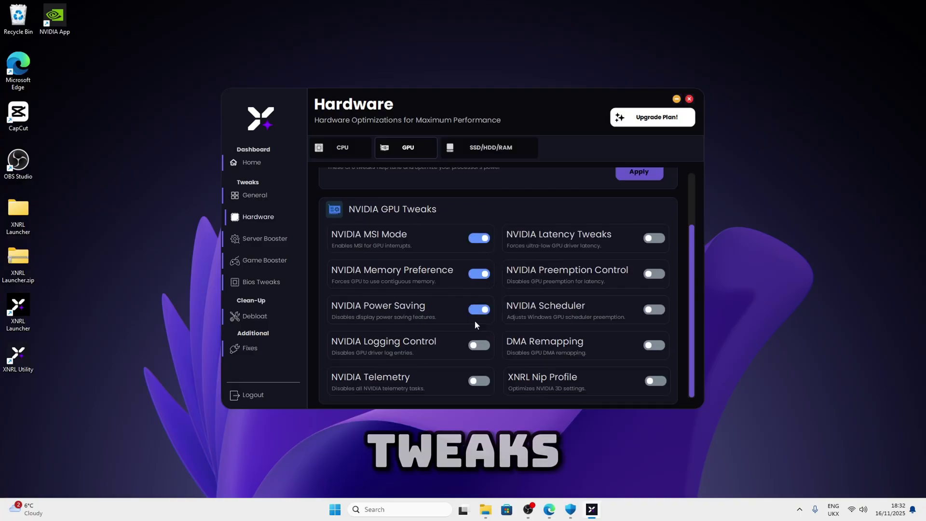
click(479, 345)
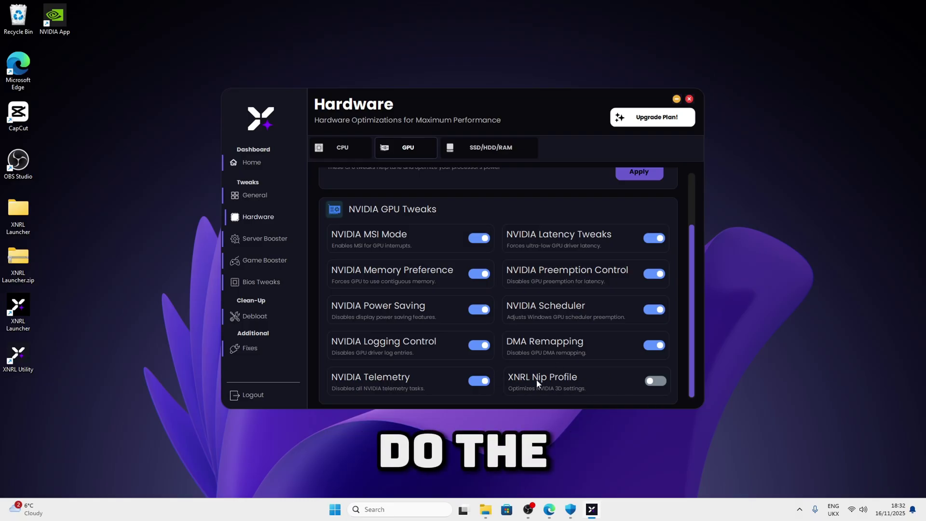
click(653, 381)
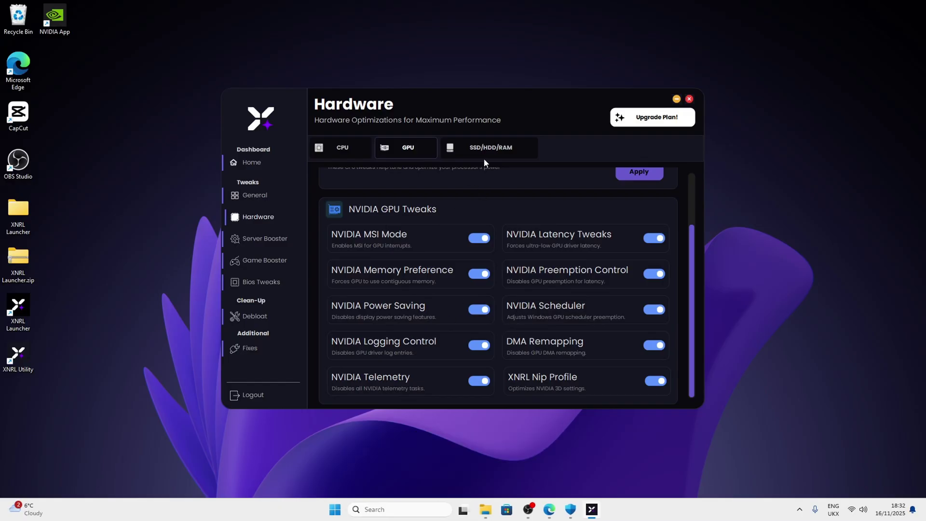
Apply the SSD/HDD/RAM System Tweaks: drive optimization, Prefetch & Superfetch, Disable Write Cache Flush and Boot Drive Trim
click(477, 156)
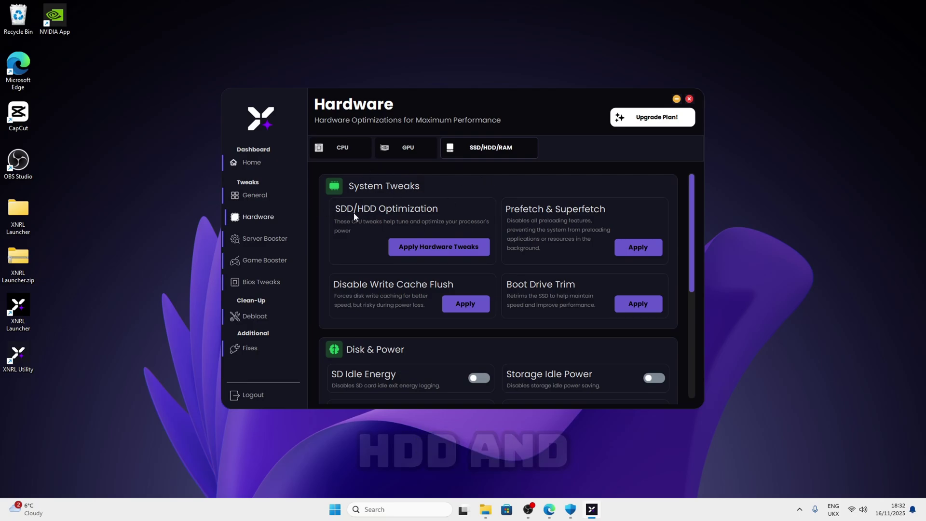
scroll(477, 192, down, 1)
scroll(476, 244, up, 1)
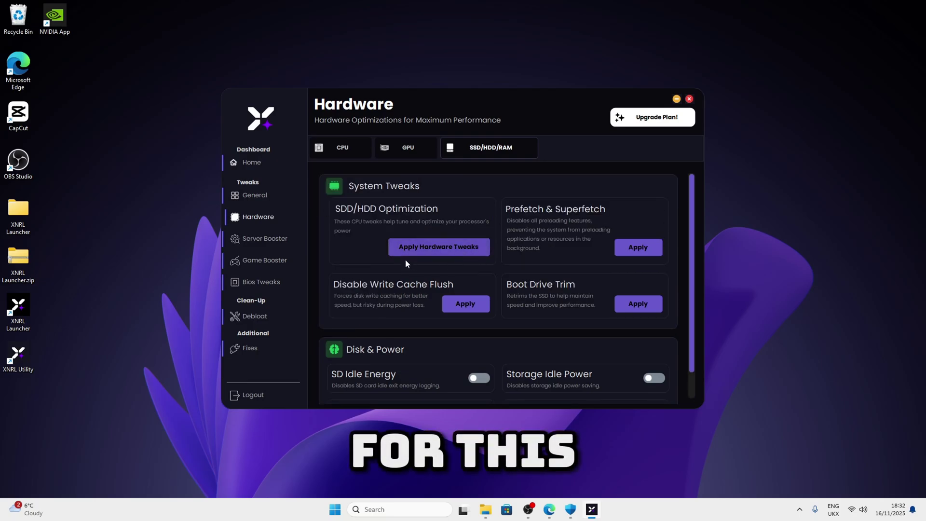
scroll(405, 260, down, 1)
click(440, 221)
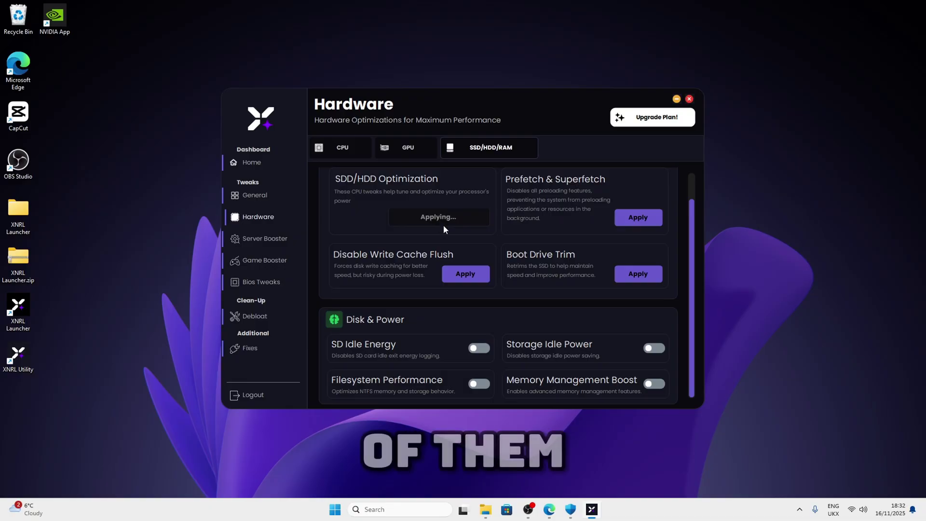
click(513, 287)
click(638, 217)
click(465, 274)
click(638, 273)
Enable the Disk & Power tweaks SD Idle Energy, Storage Idle Power, Filesystem Performance and Memory Management Boost
click(479, 348)
click(654, 348)
click(479, 383)
click(654, 384)
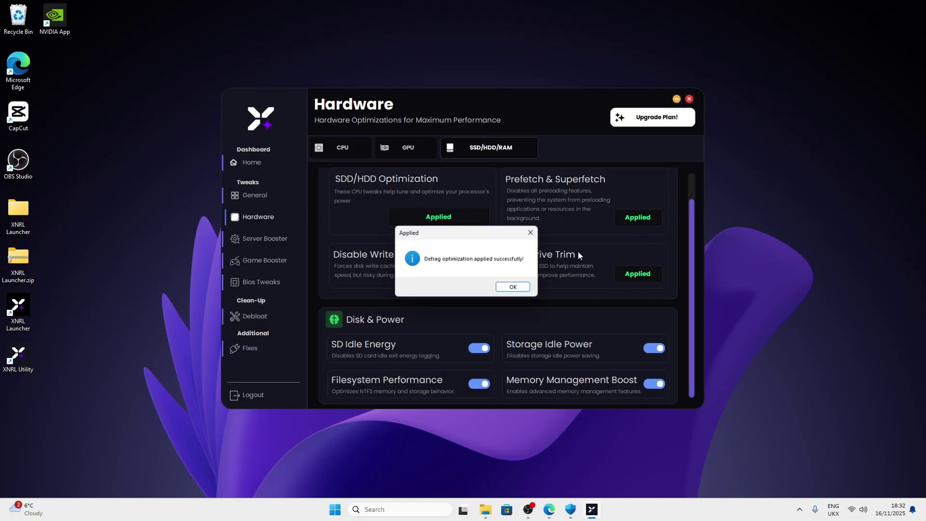
click(514, 288)
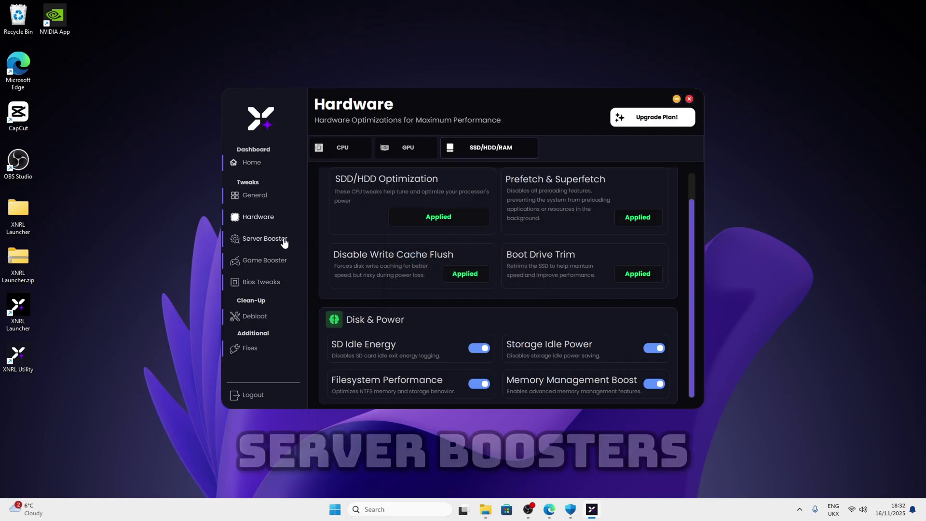
Look at the Server Booster tweaks and switch to the Discord server in Microsoft Edge to view boosting
click(250, 241)
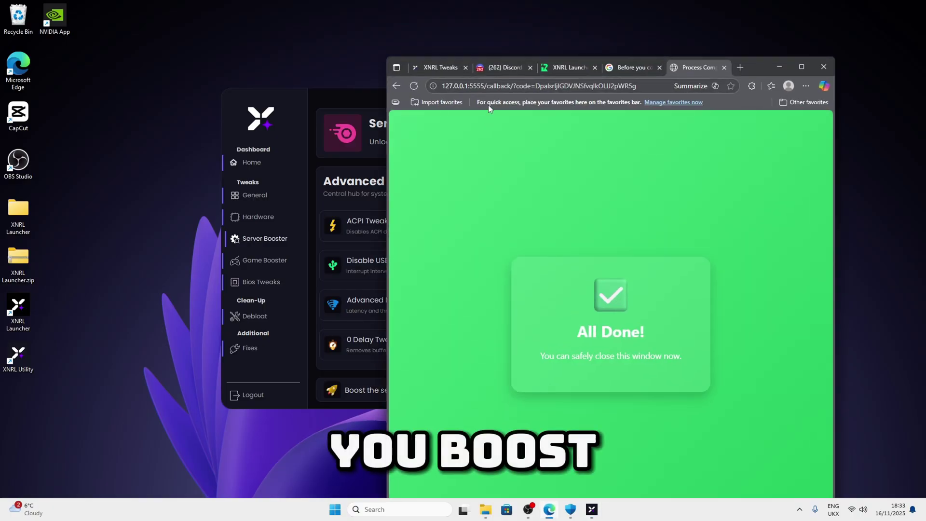
click(503, 67)
click(462, 137)
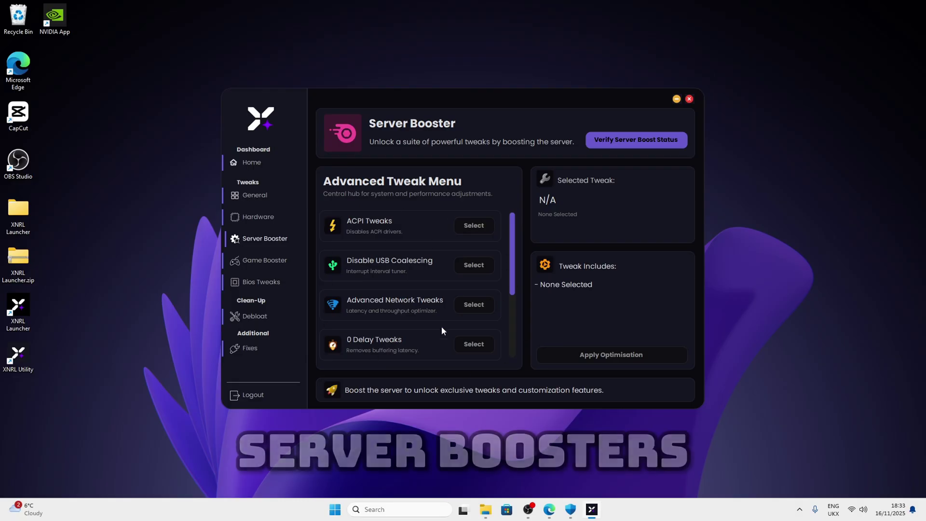
Browse the Game Booster library, including Fortnite, and view the Bios NVRAM Tweaker page
click(251, 261)
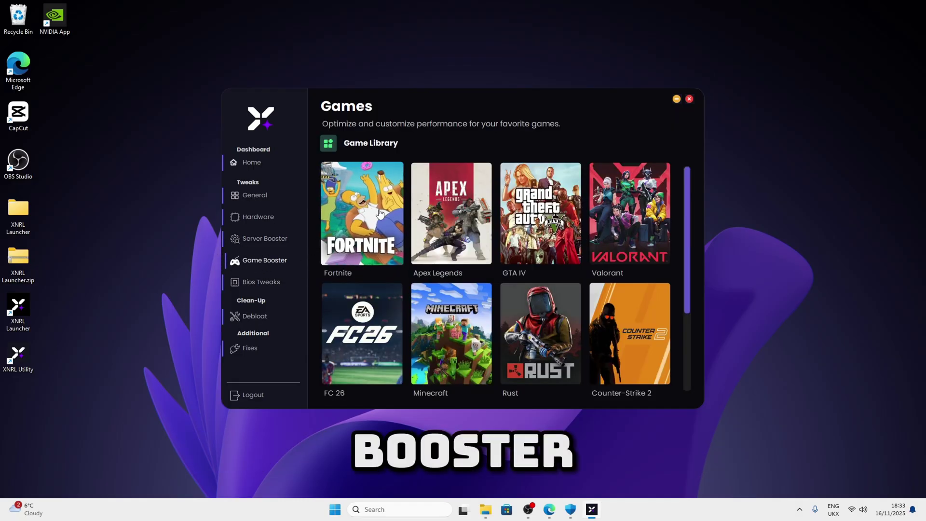
scroll(477, 225, down, 3)
scroll(476, 226, up, 3)
scroll(443, 237, down, 3)
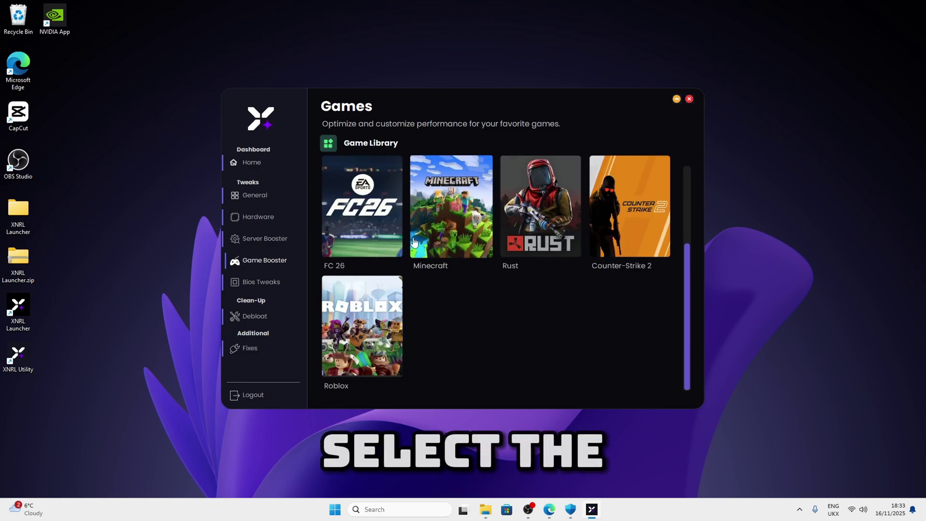
scroll(420, 244, up, 3)
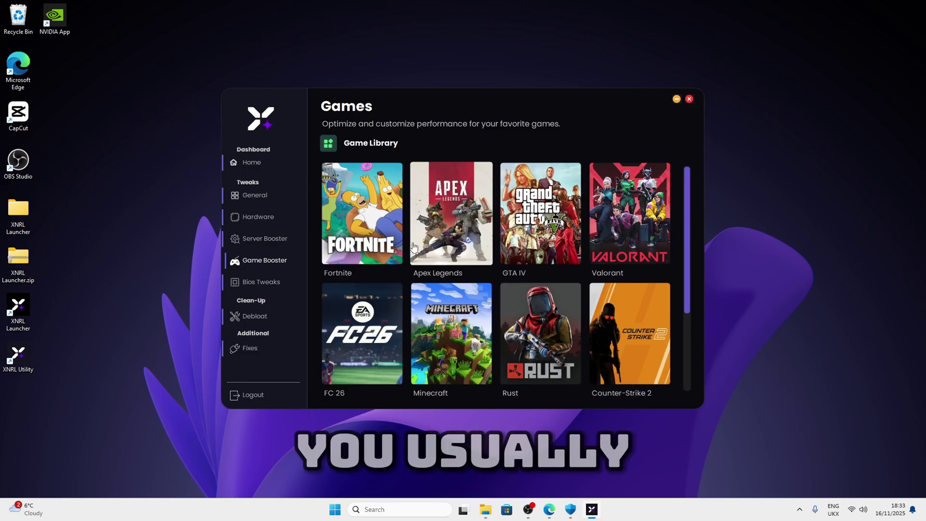
click(367, 226)
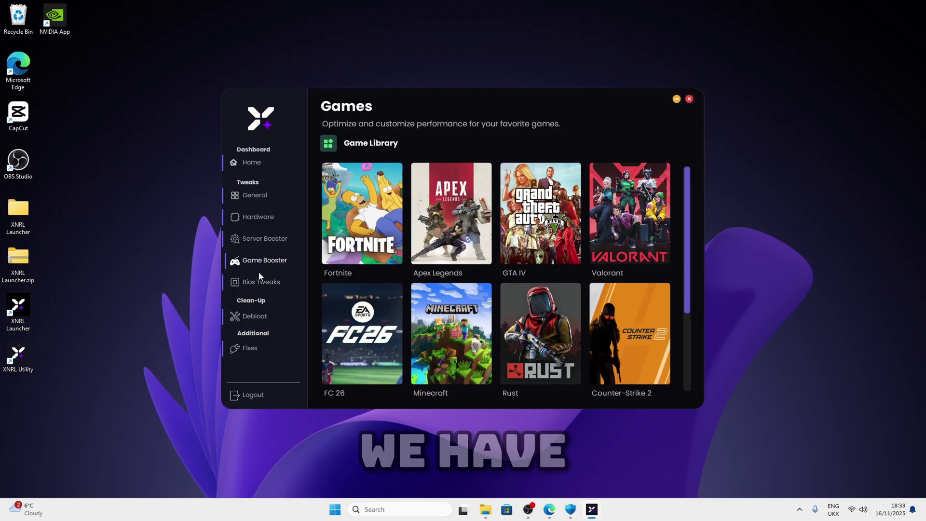
click(265, 280)
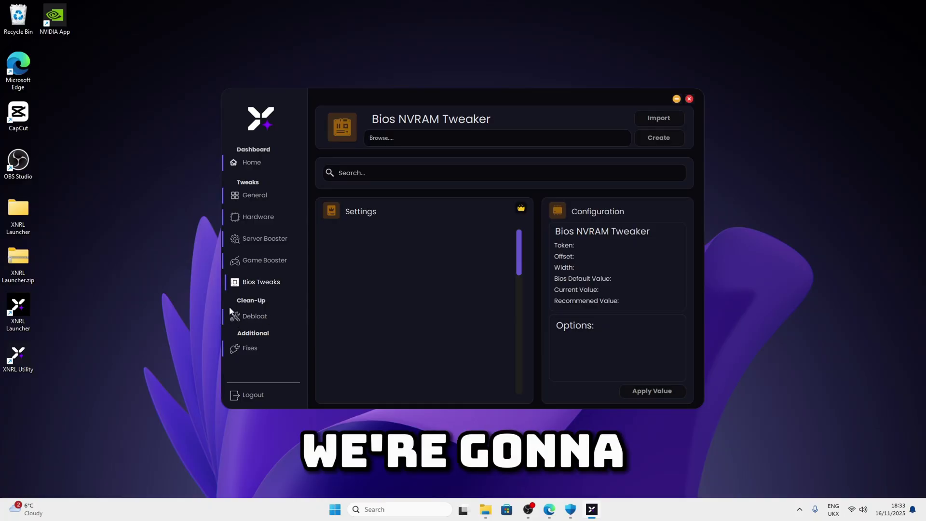
Run the Windows Debloat scan and look over the MS Apps offered for removal
click(256, 315)
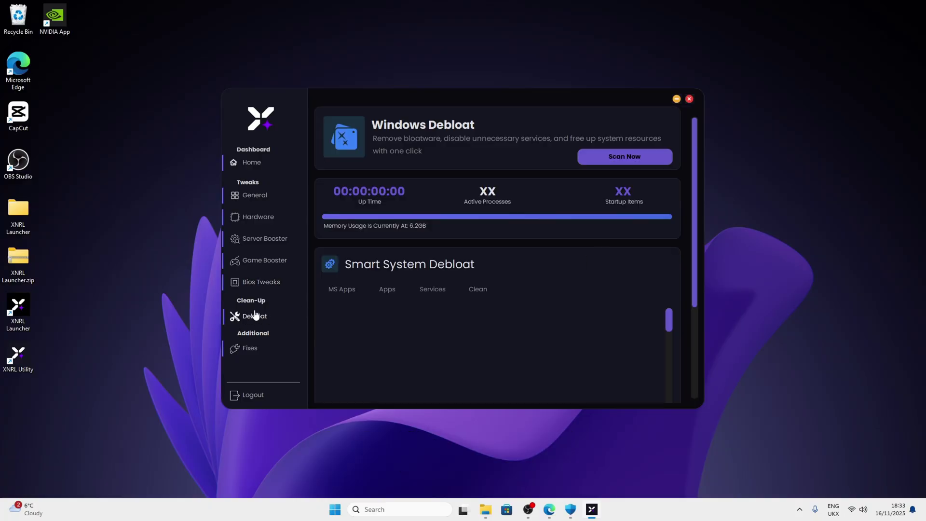
click(619, 158)
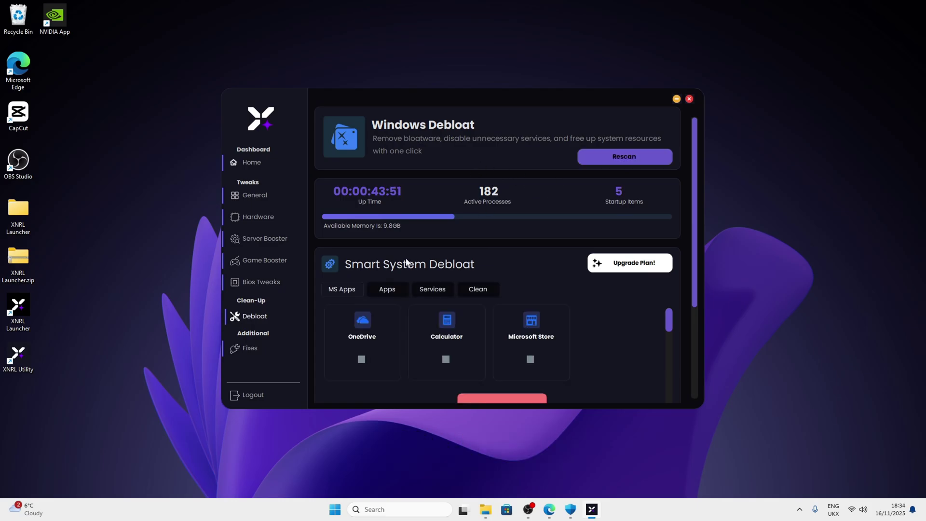
scroll(424, 212, down, 4)
scroll(411, 241, up, 3)
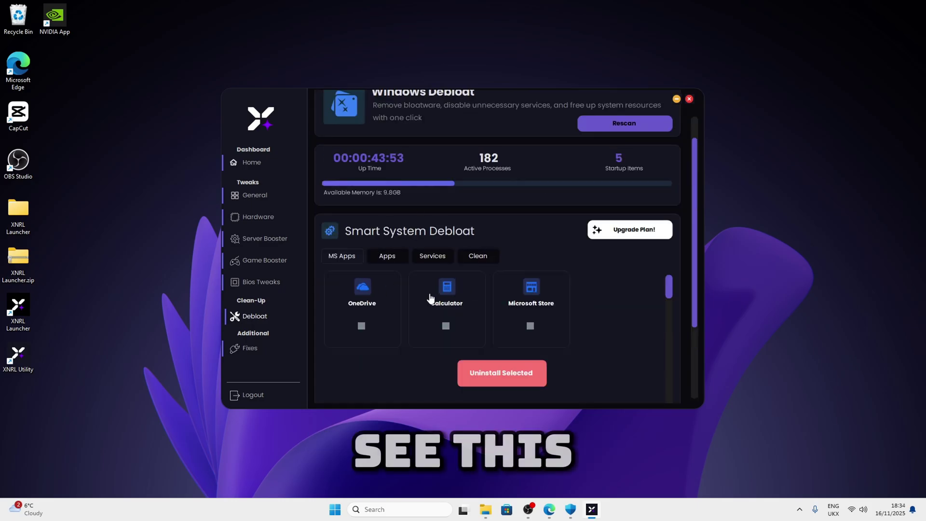